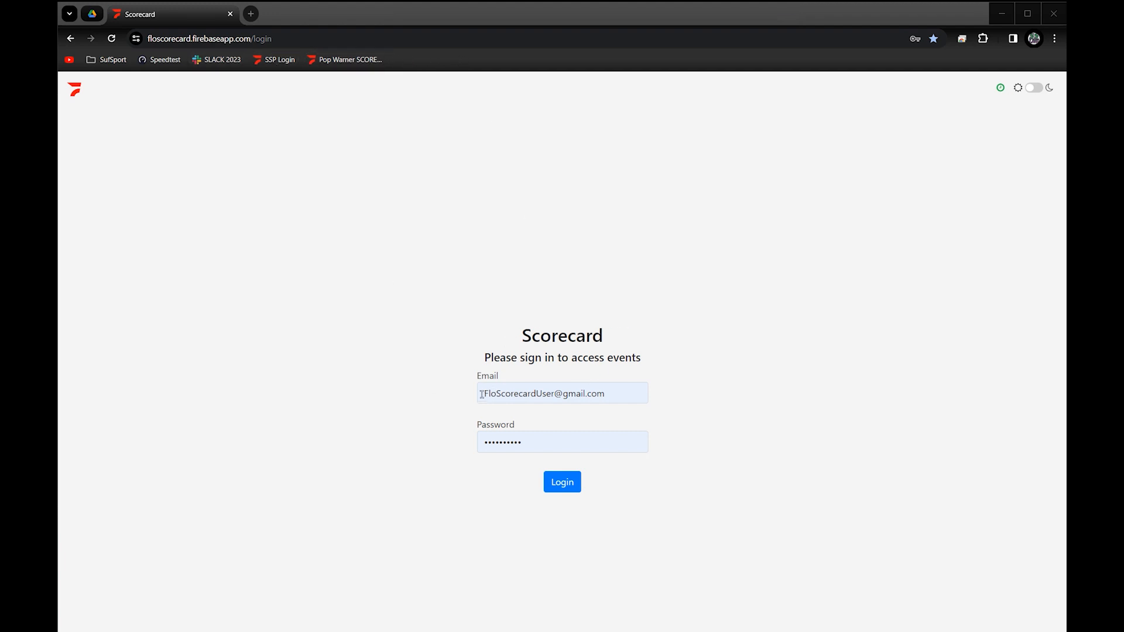
Sign in to Scorecard with the account e-mail and password already filled in
left_click_drag(484, 394, 605, 395)
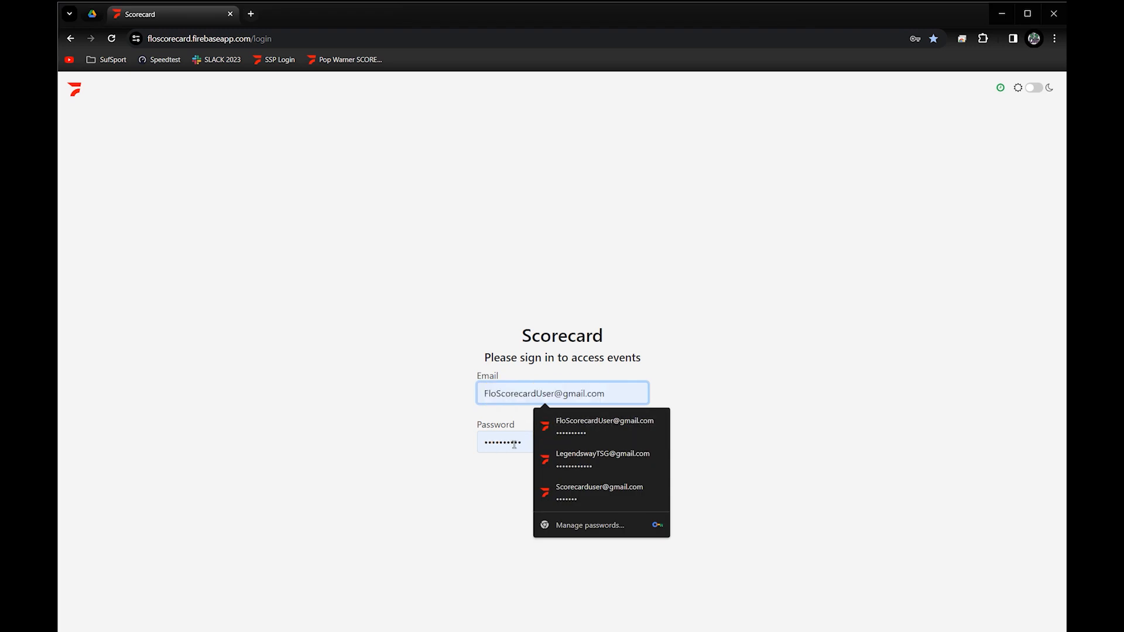
left_click(443, 477)
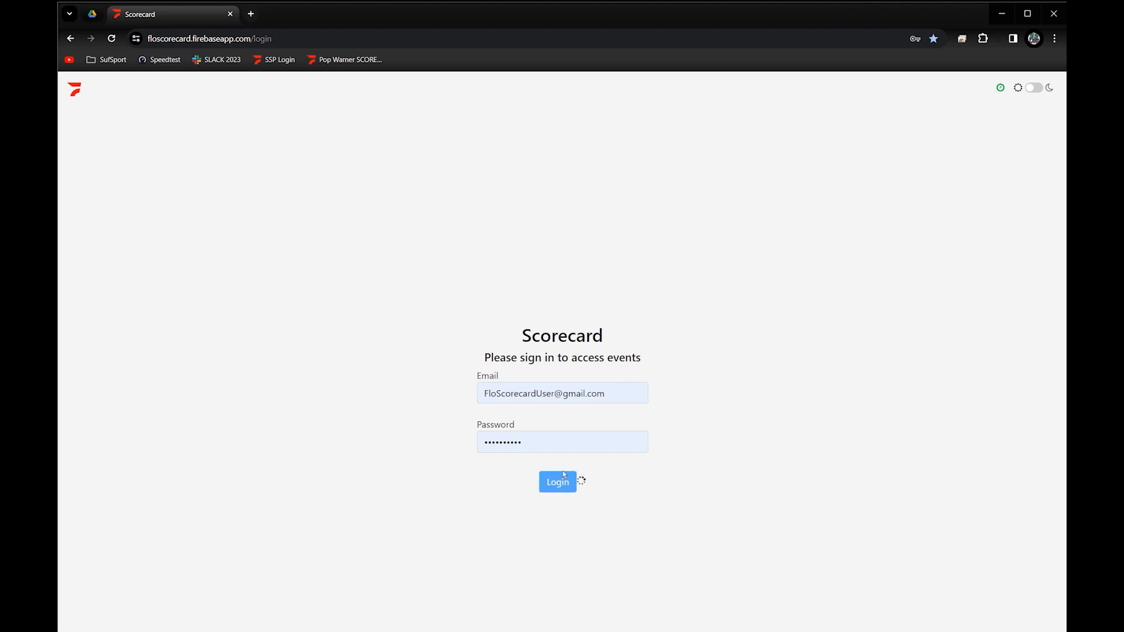
left_click(573, 481)
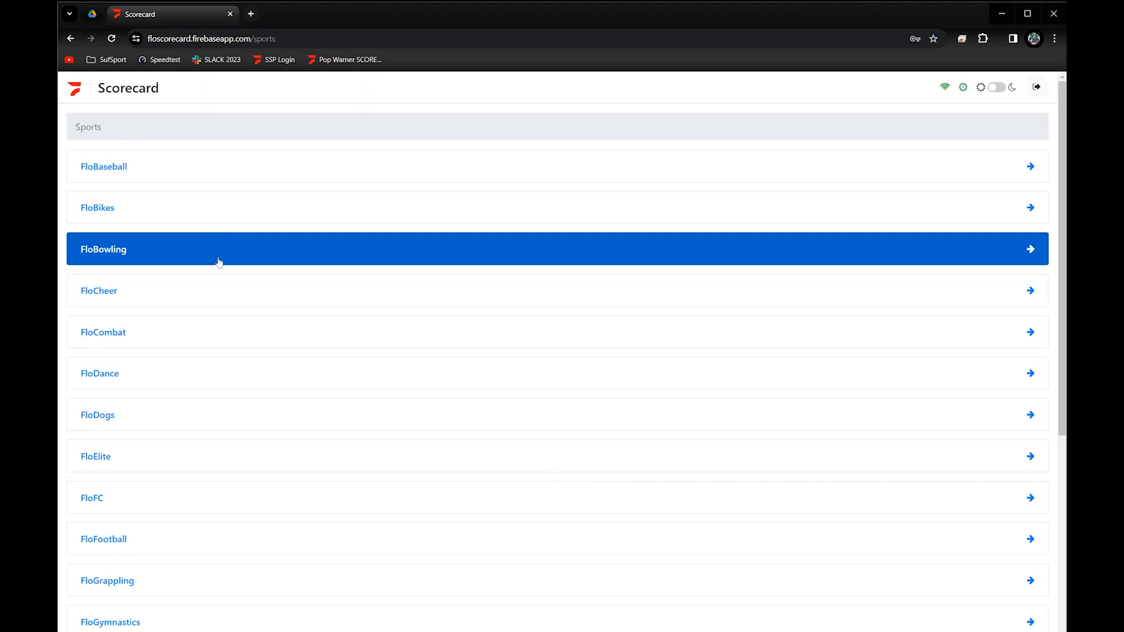
Open the Pop Warner Football Super Bowl stream of the FloFootball event 2023 Pop Warner Football Super Bowl and turn on Test Mode
left_click(346, 61)
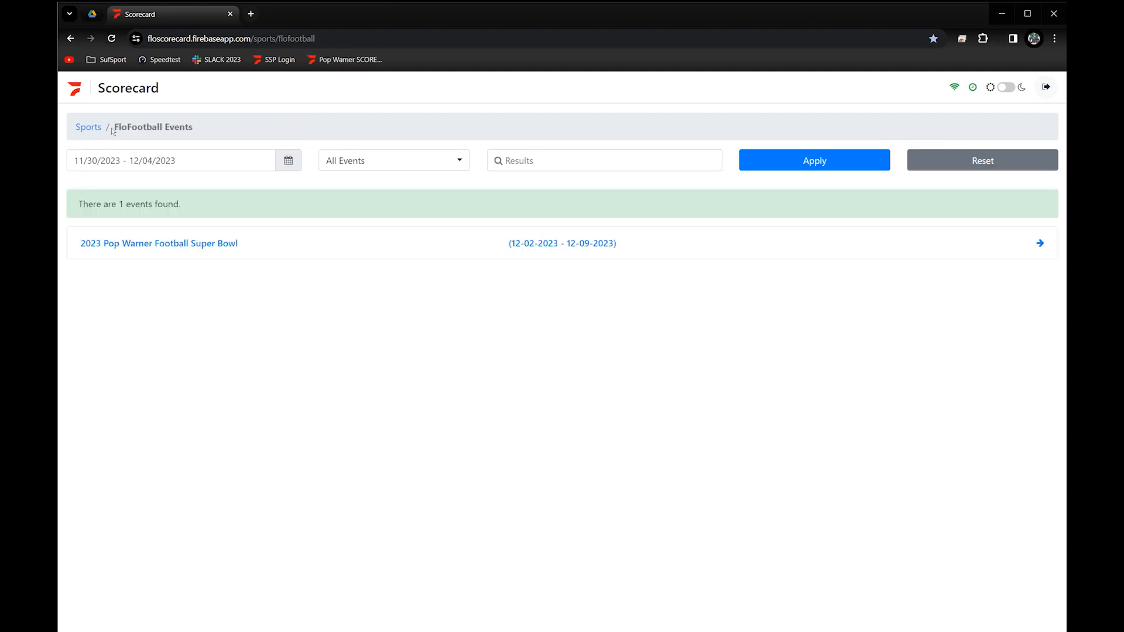
left_click_drag(113, 128, 206, 132)
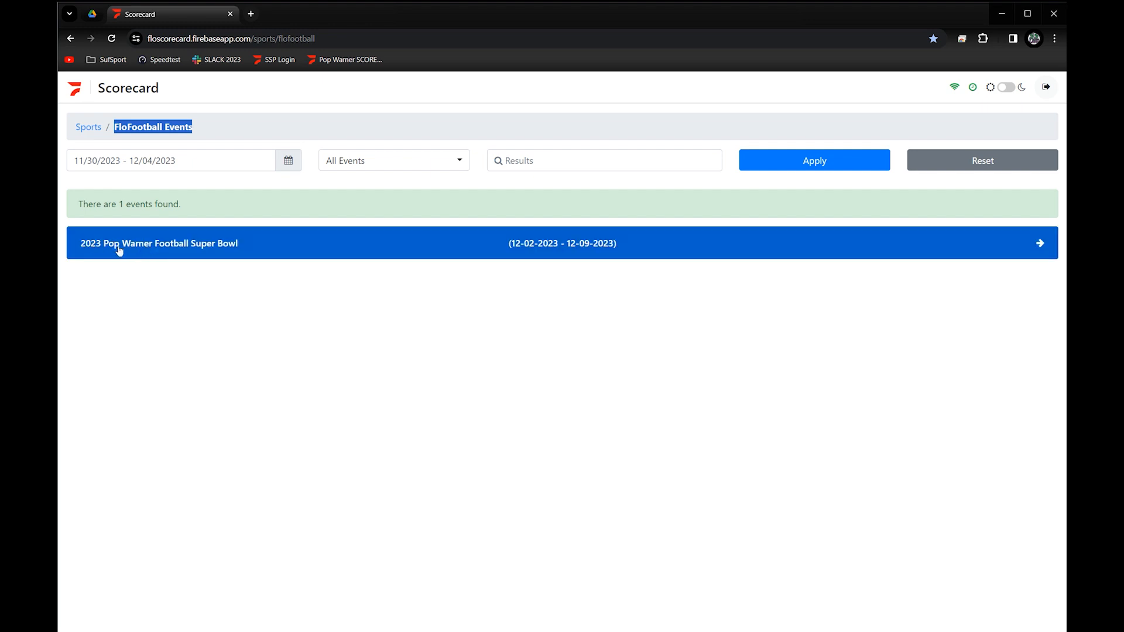
left_click(195, 247)
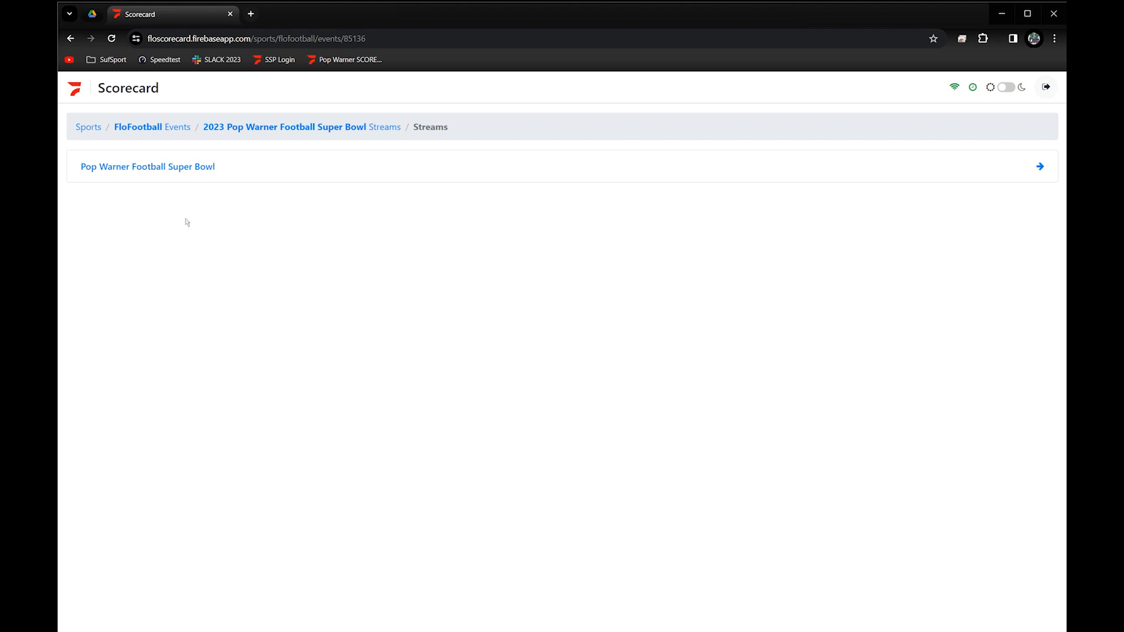
left_click(156, 171)
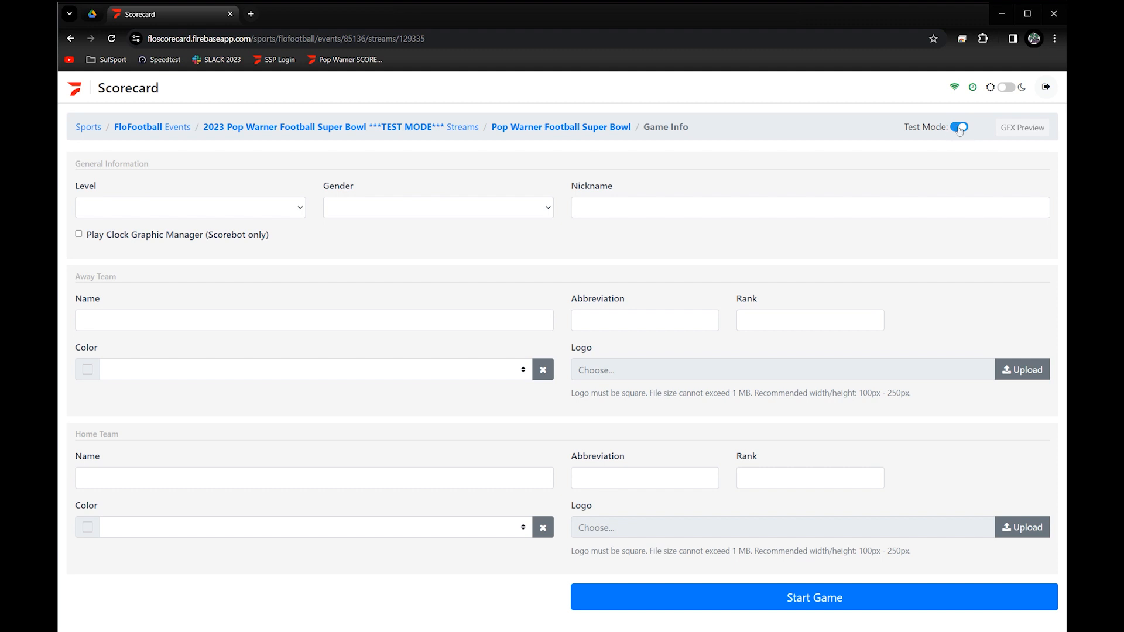
Set the game's level to Youth and its gender to Boys in the general information
left_click(134, 209)
left_click(97, 261)
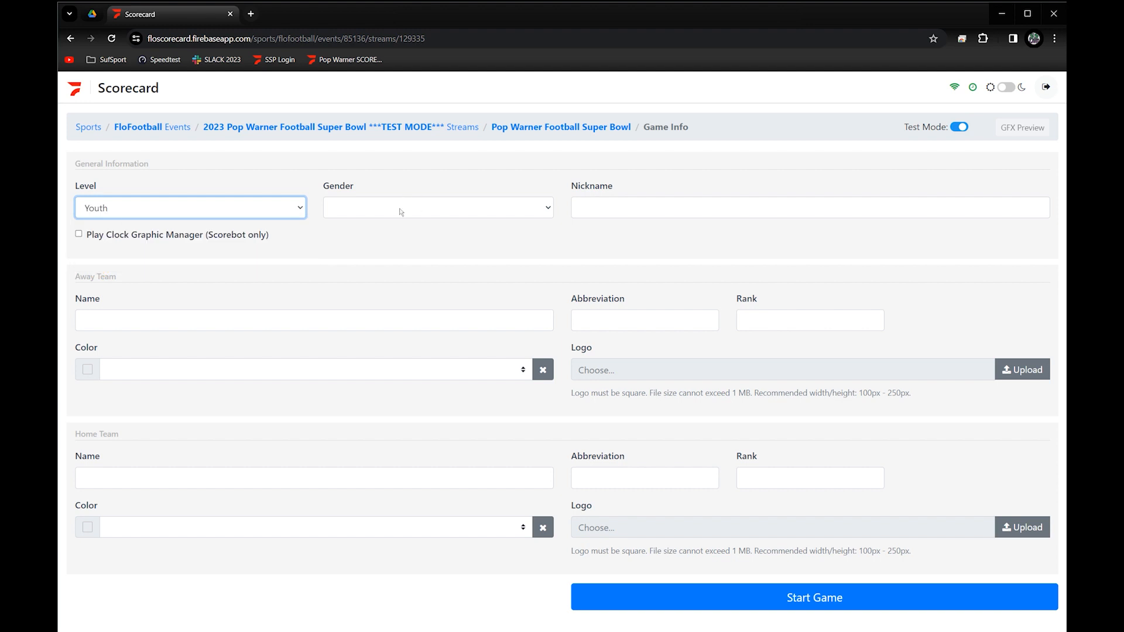
left_click(400, 211)
left_click(354, 223)
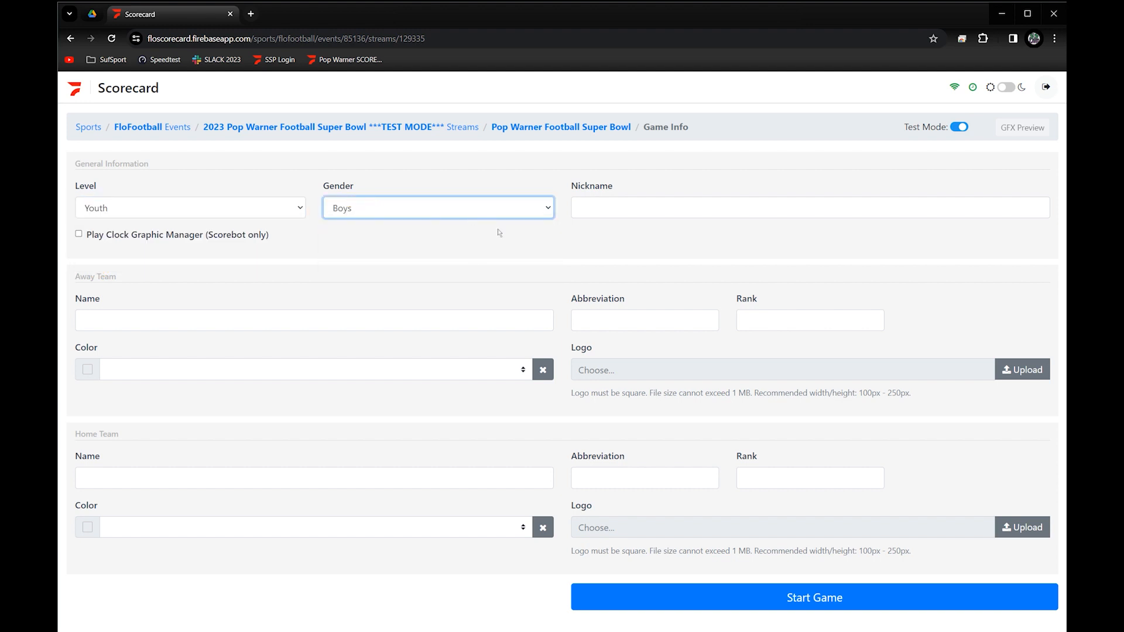
Name the away team AWAY TEAM and keep its abbreviation as AT
triple_click(96, 276)
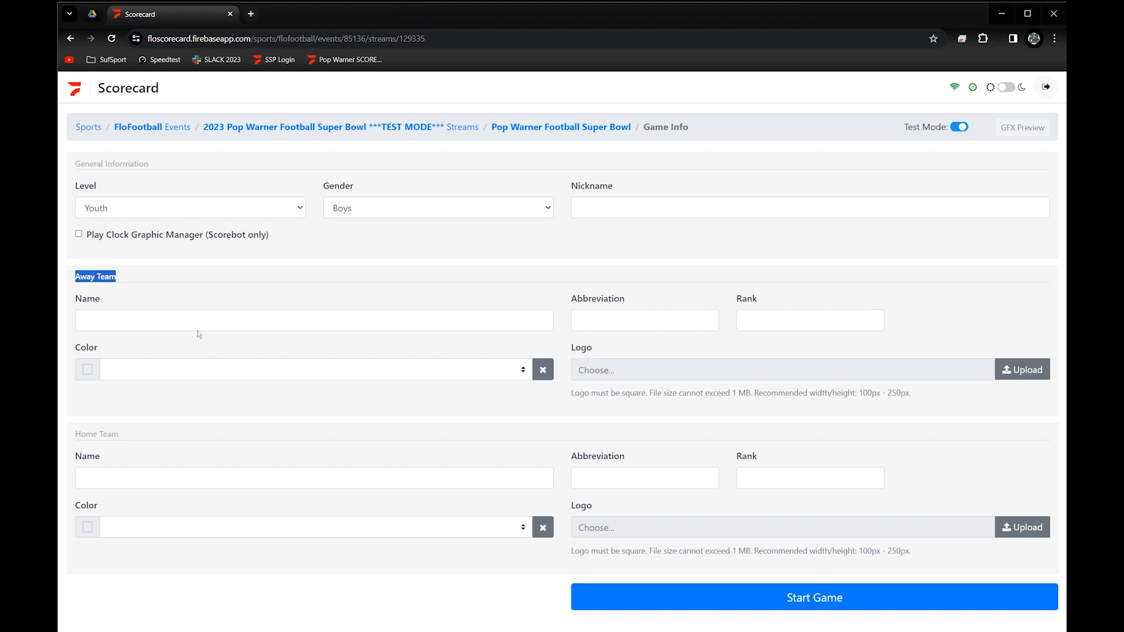
left_click(141, 322)
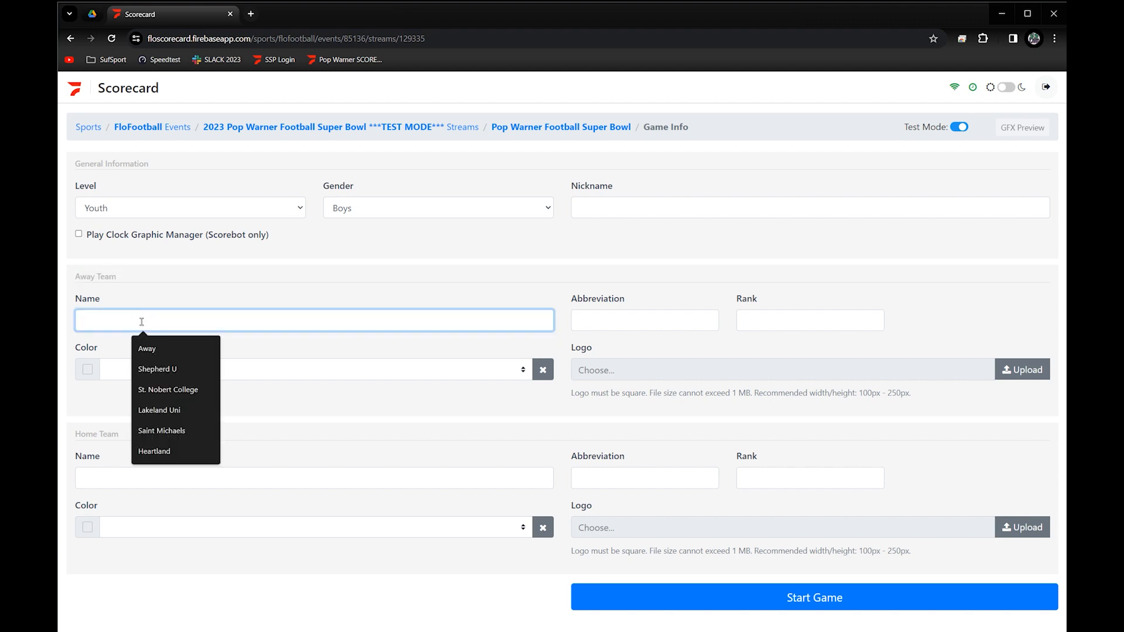
type("AWAY TEAM")
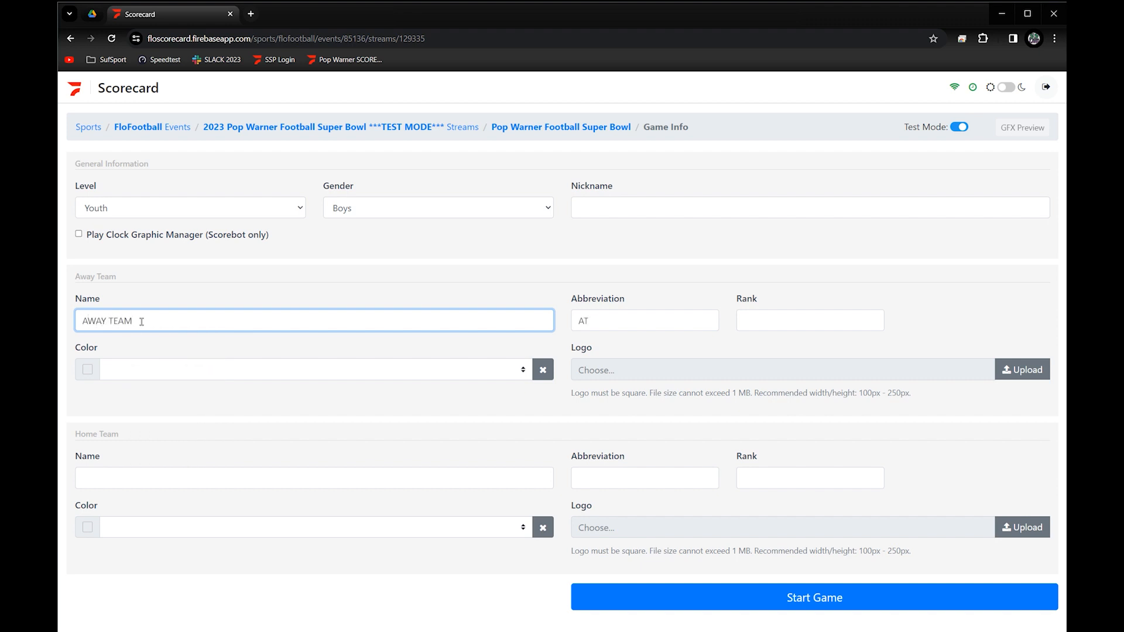
double_click(598, 319)
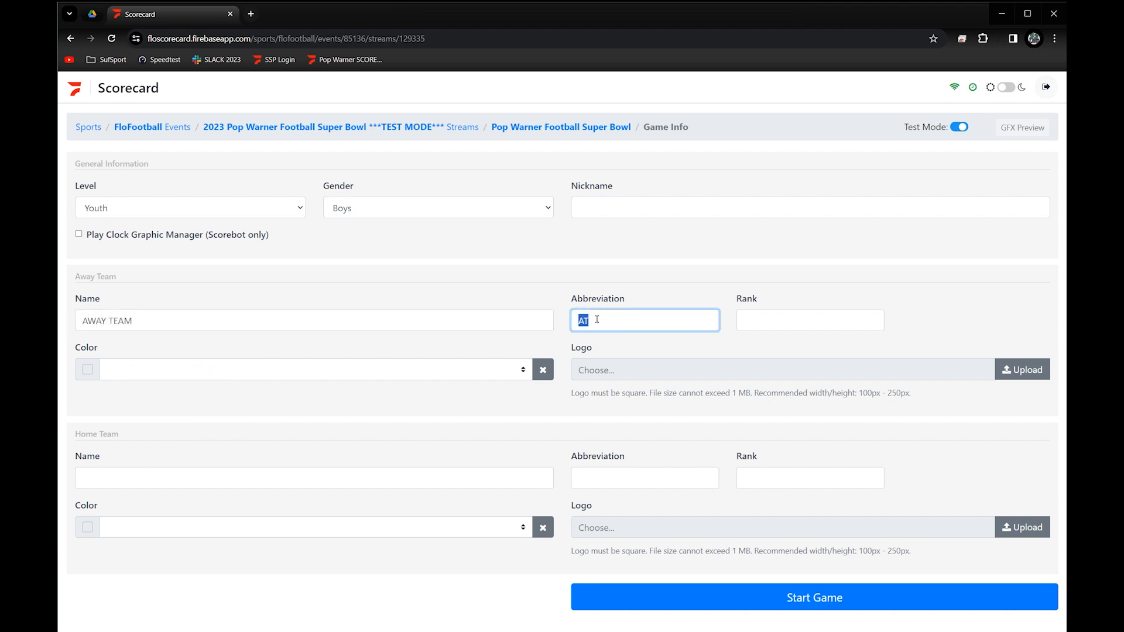
left_click(594, 319)
Set the away team's color to the predefined Silver
left_click(158, 370)
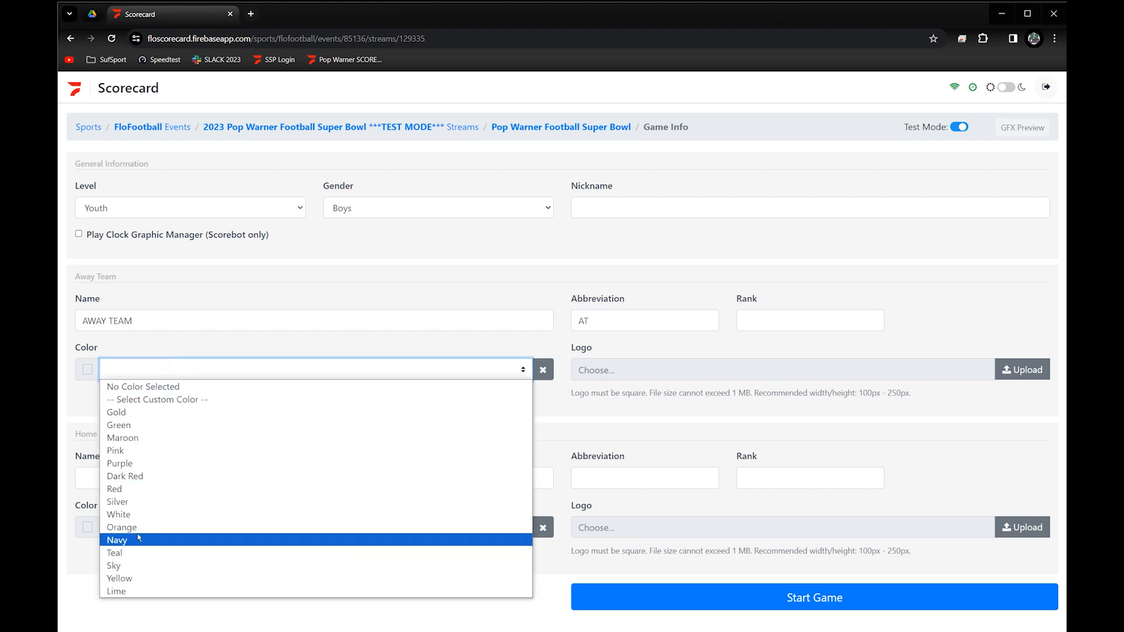
left_click(120, 502)
left_click(138, 369)
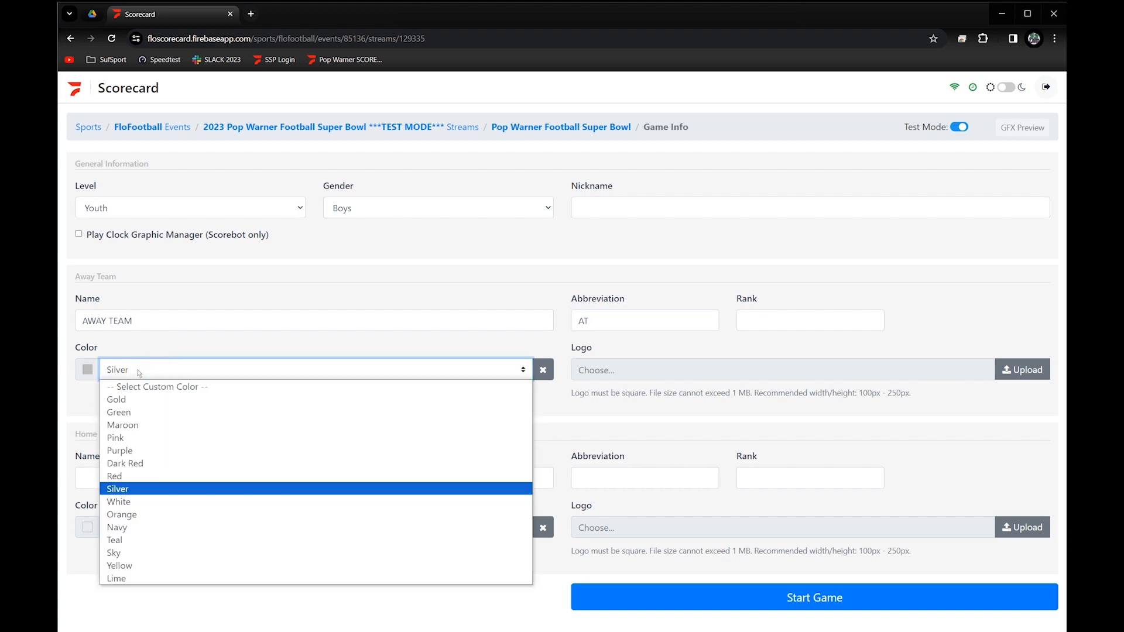
left_click(78, 402)
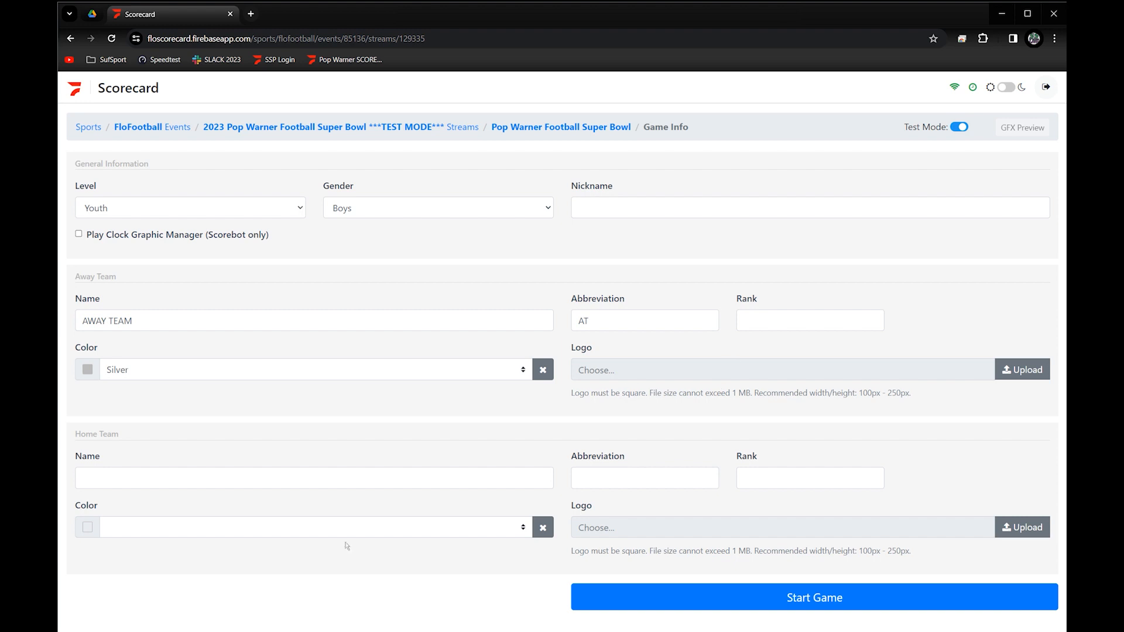
Name the home team HOME TEAM
left_click(106, 473)
type("HOME TA")
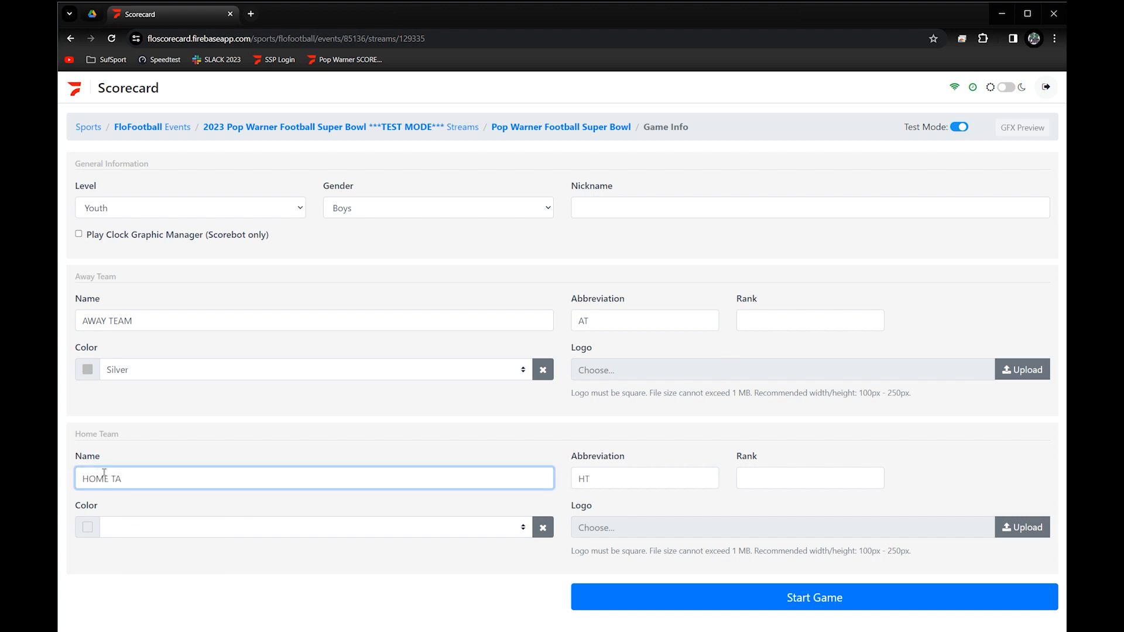
key("BackSpace")
type("EAM")
Give the home team a custom blue color, #2C8AF4, using the color picker
left_click(209, 527)
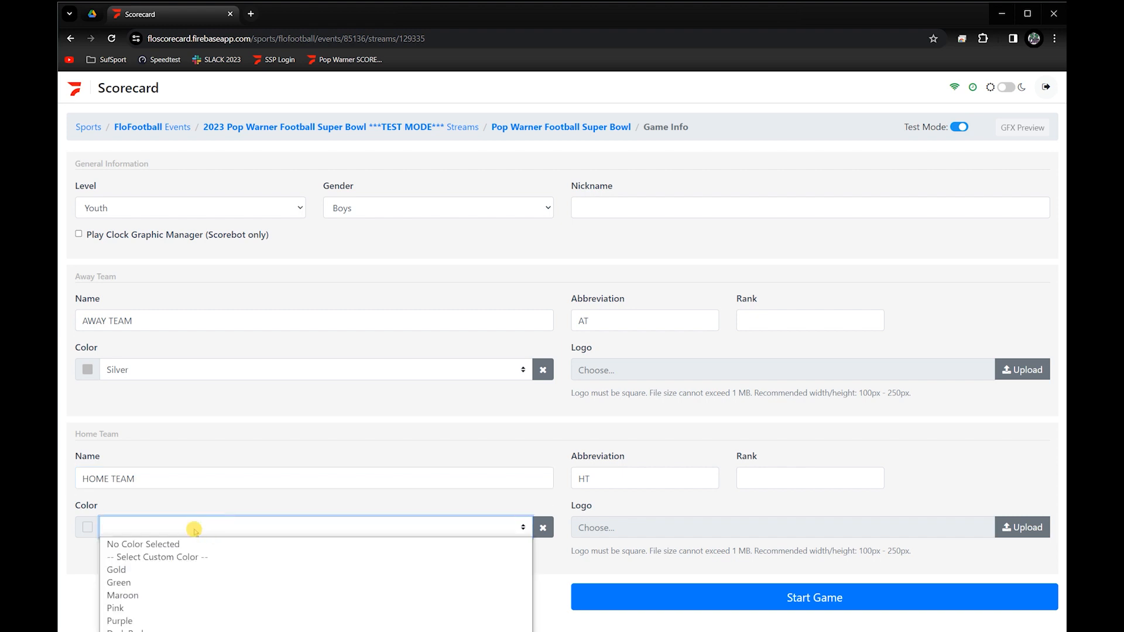
left_click(146, 556)
left_click_drag(181, 574, 147, 562)
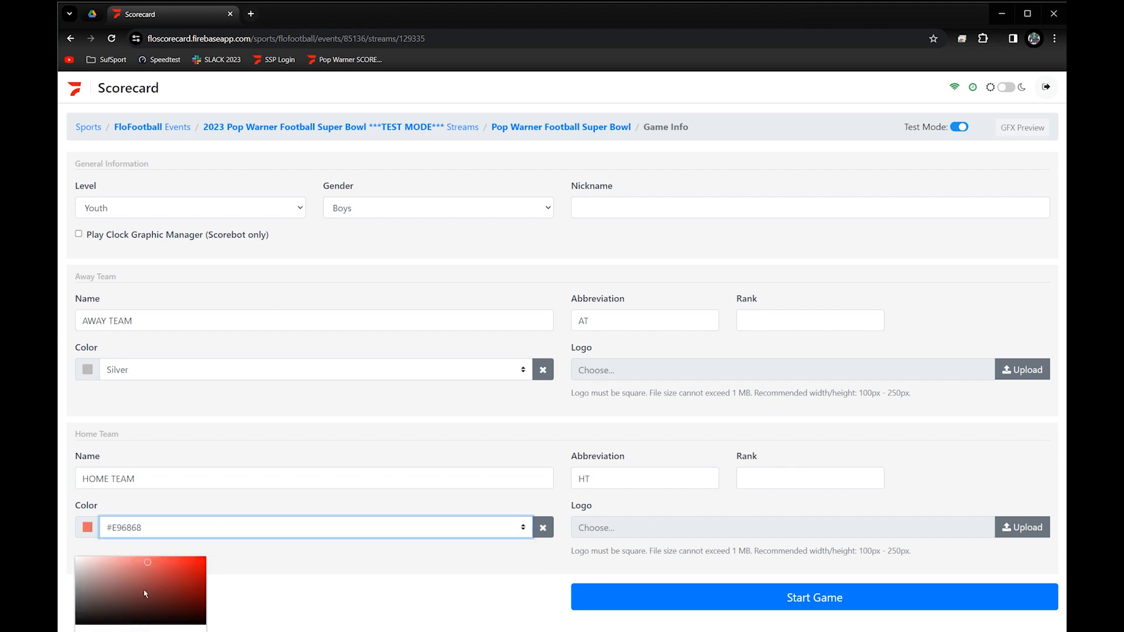
mouse_move(168, 631)
left_mouse_down()
mouse_move(181, 631)
mouse_move(166, 630)
left_mouse_up()
left_click(181, 554)
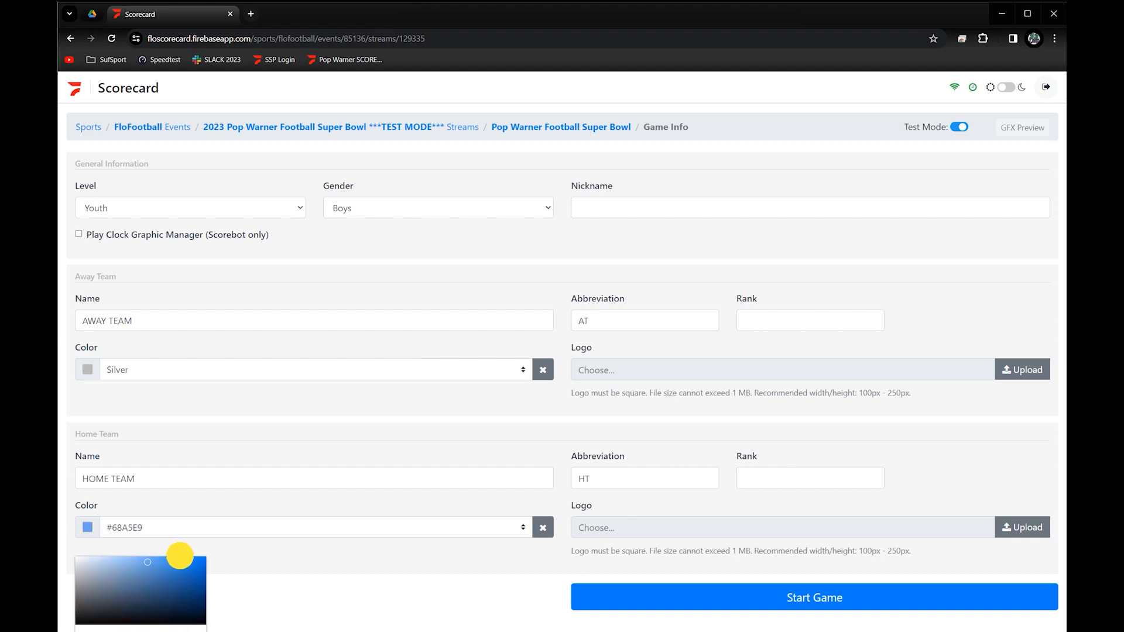
left_click(183, 558)
left_click(269, 560)
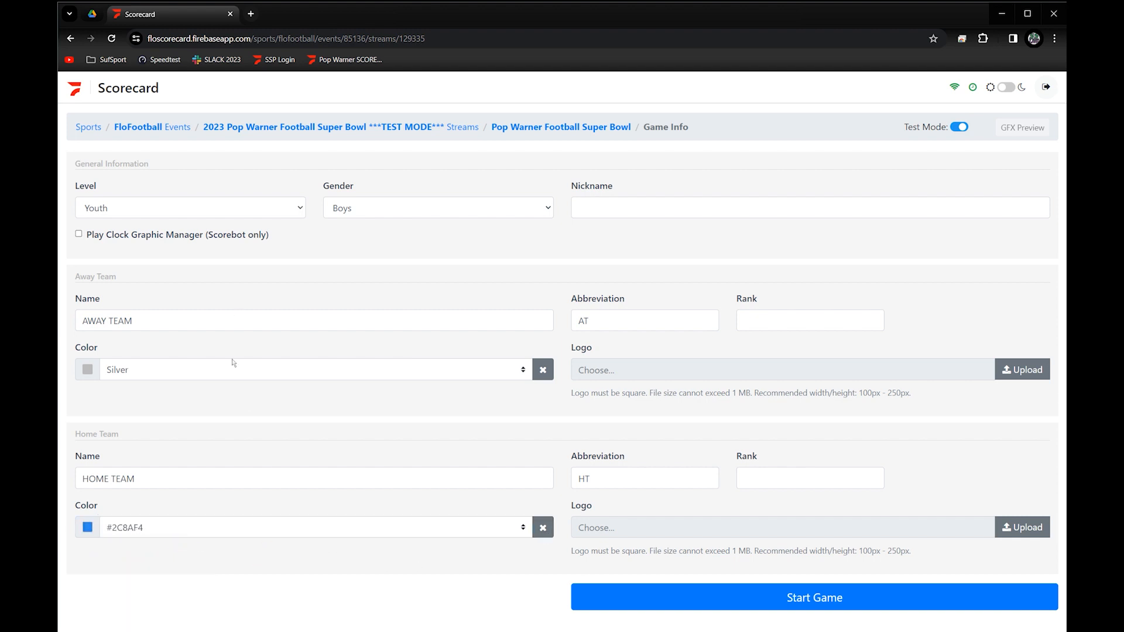
Start the game and begin the kickoff from Pre-Game Mode to reach the scoring dashboard
left_click(812, 602)
left_click_drag(82, 161, 303, 170)
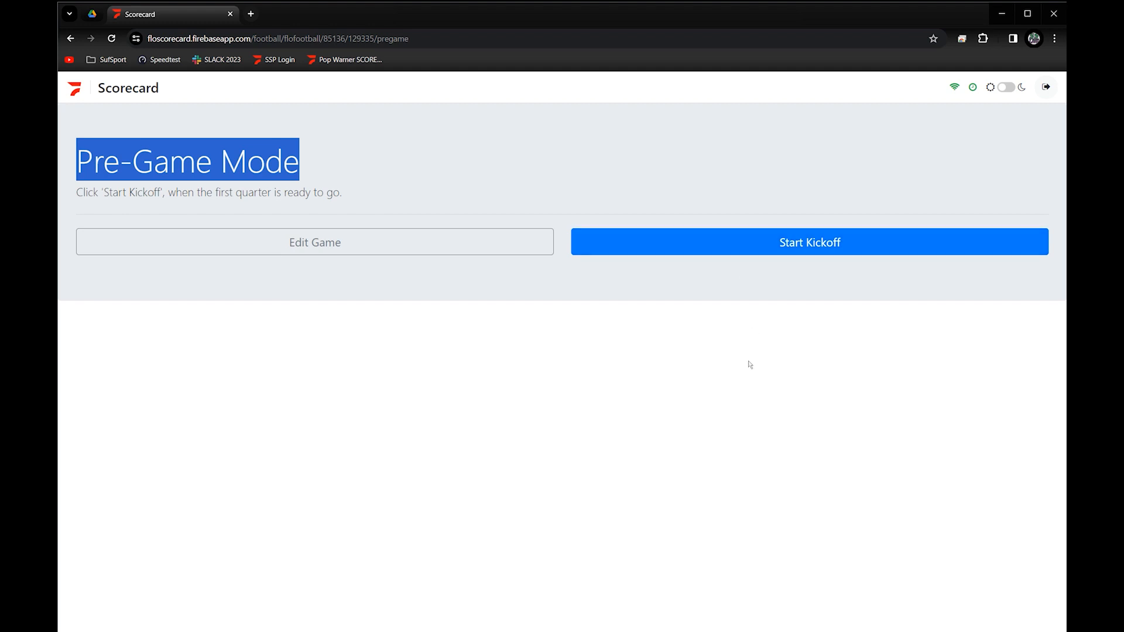
left_click(802, 245)
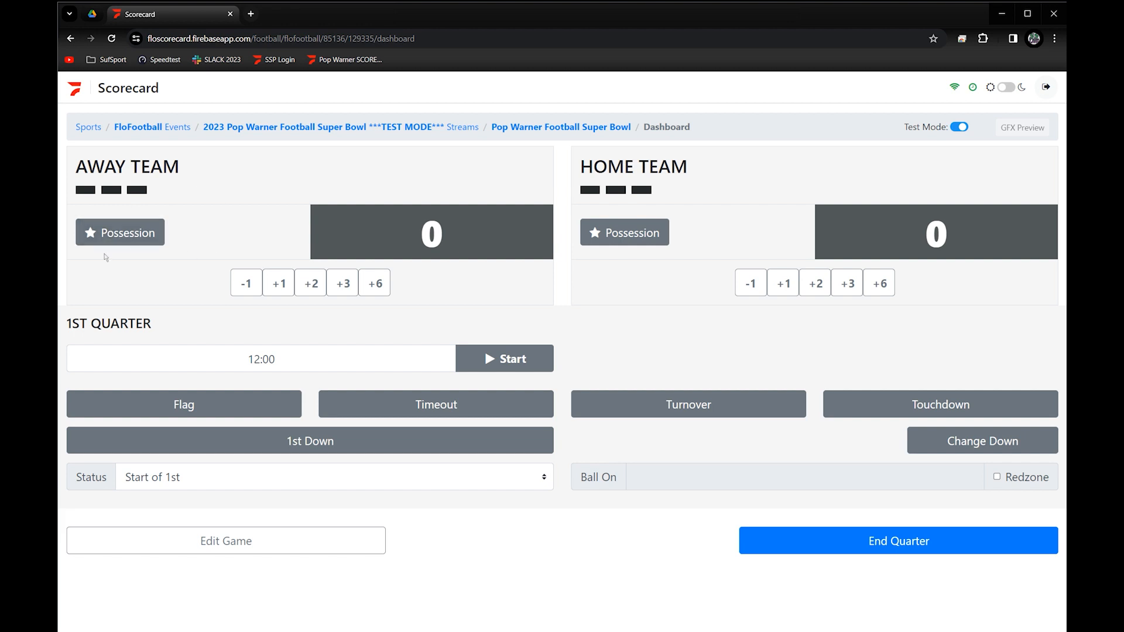
Toggle the away team's possession and start the 1st quarter game clock
left_click(117, 233)
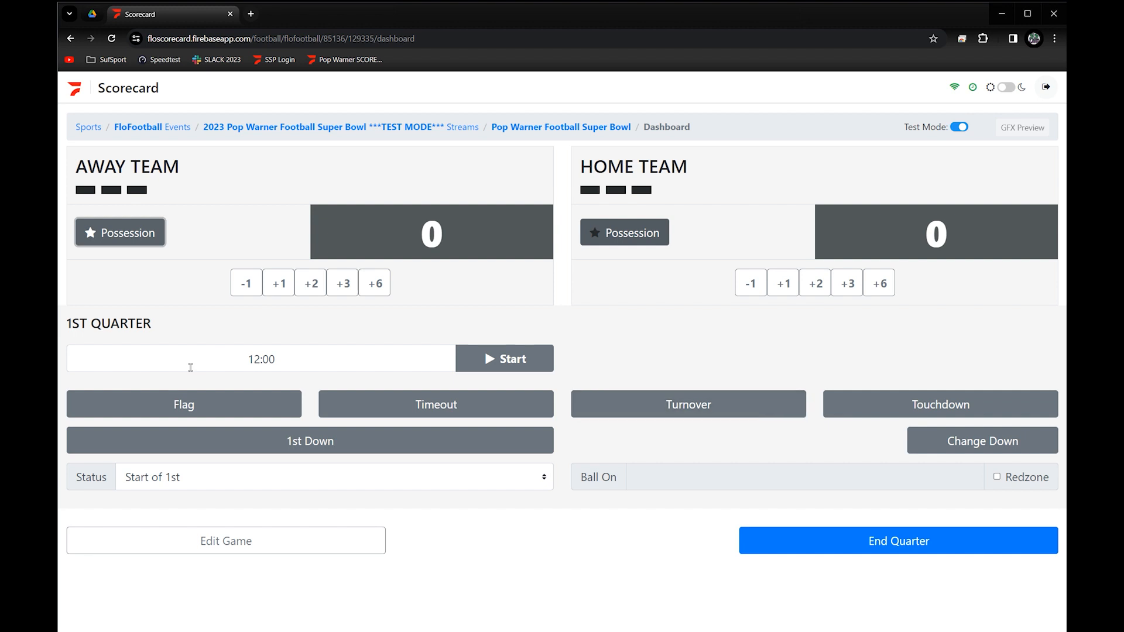
left_click_drag(68, 322, 159, 323)
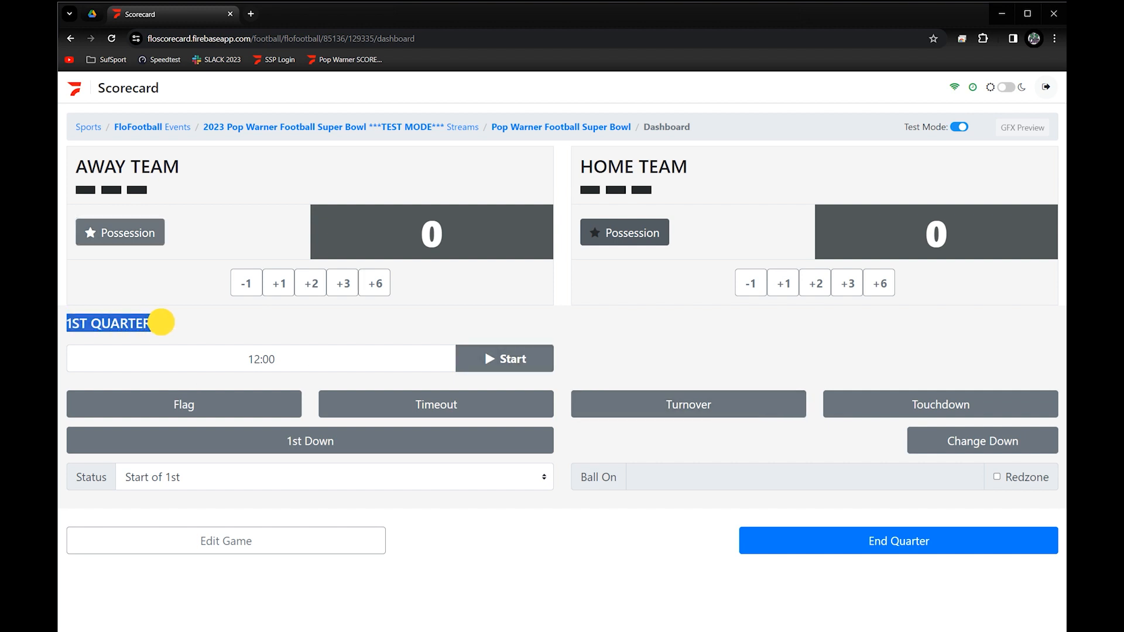
left_click(489, 359)
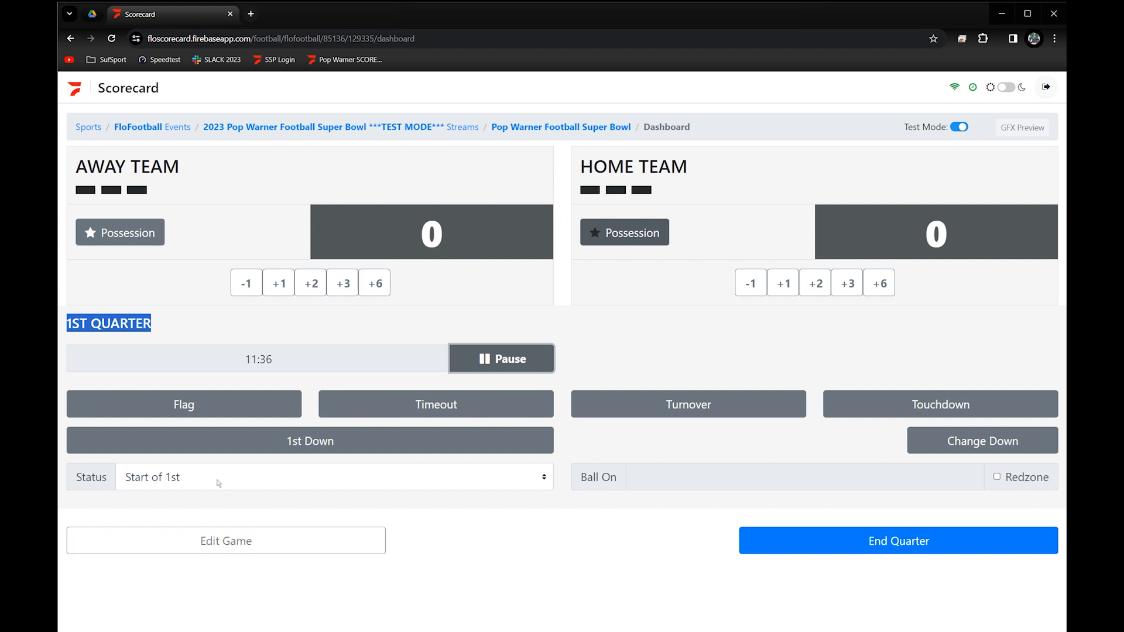
Advance the game status through 1st Down and 2nd Down to 3rd Down
left_click(198, 475)
left_click(176, 556)
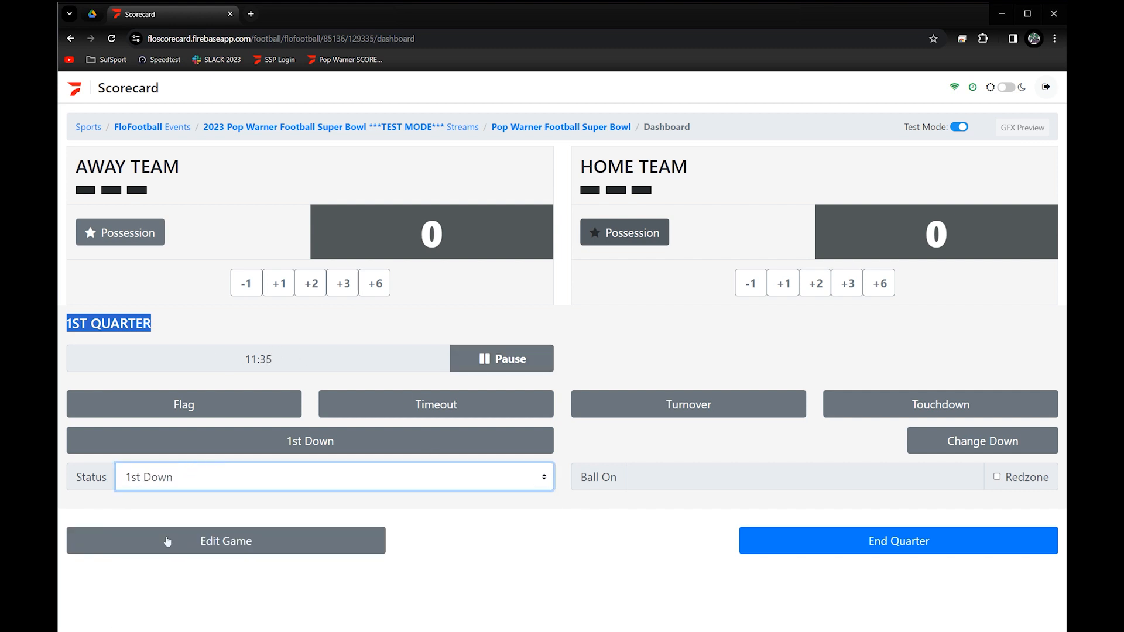
left_click(228, 475)
left_click(175, 571)
left_click(175, 476)
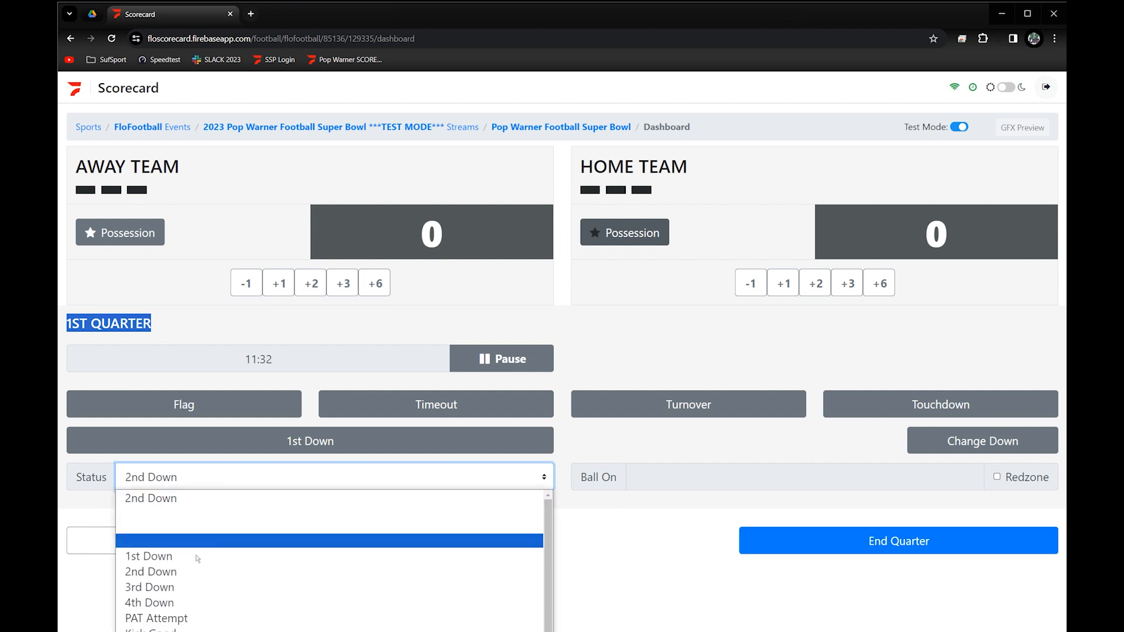
left_click(175, 586)
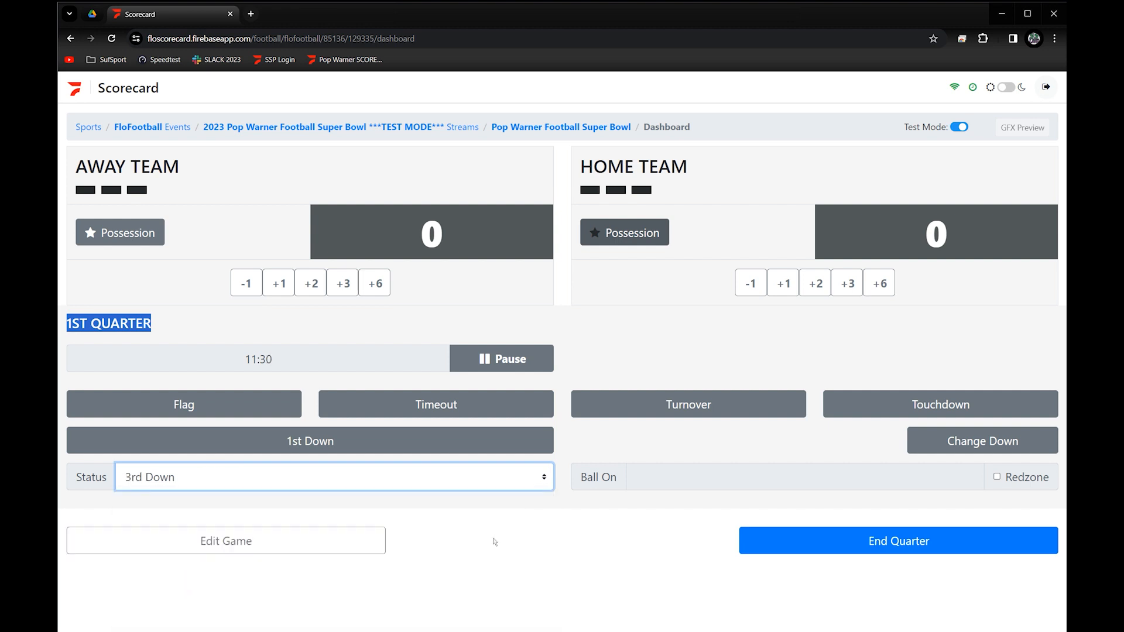
Inspect the To Go distance choices for a new 1st down and cancel the down change
left_click(644, 472)
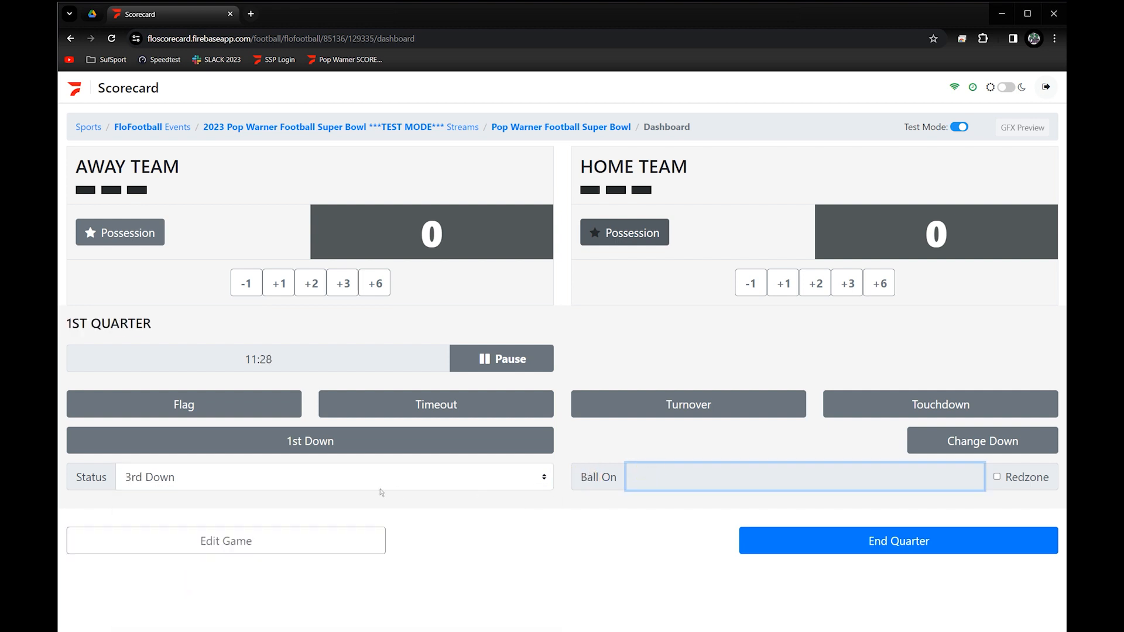
left_click(305, 440)
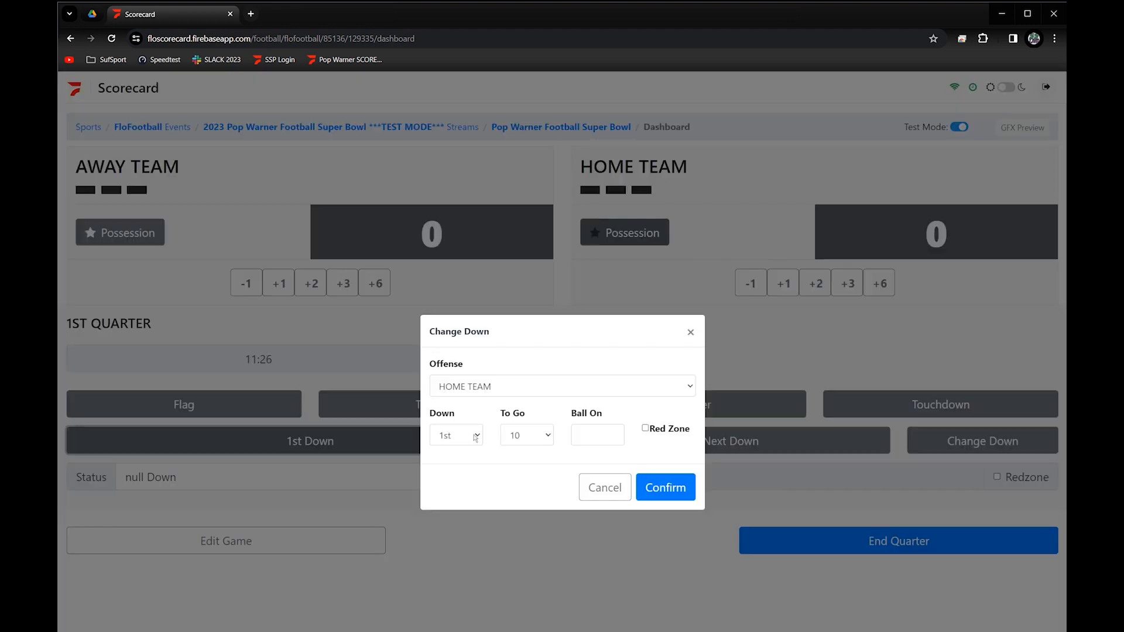
left_click(546, 433)
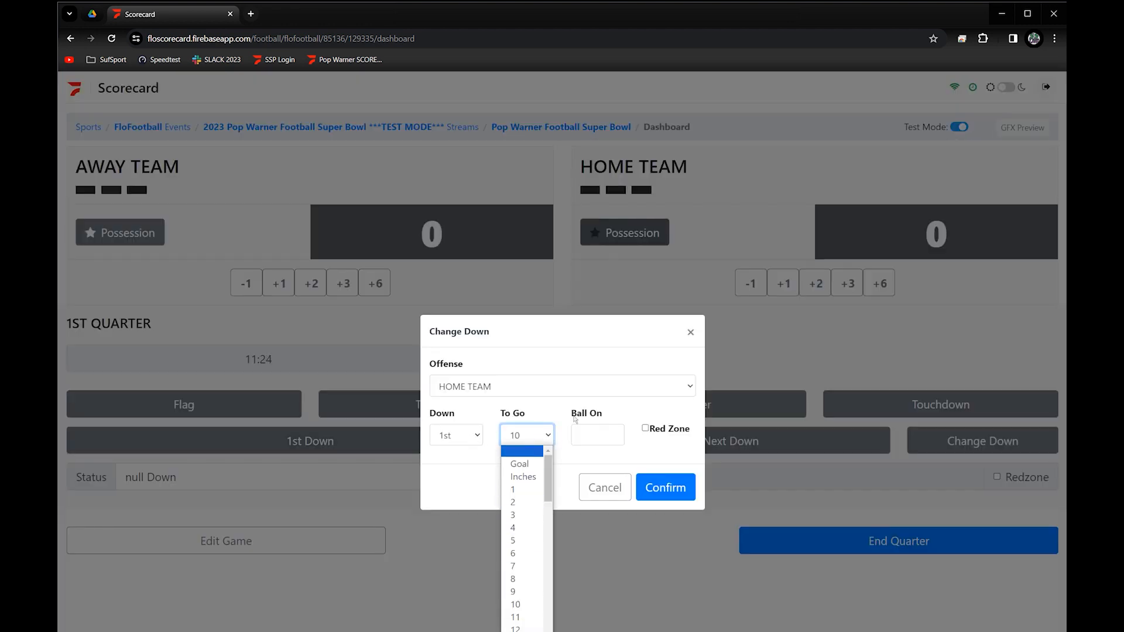
left_click(605, 489)
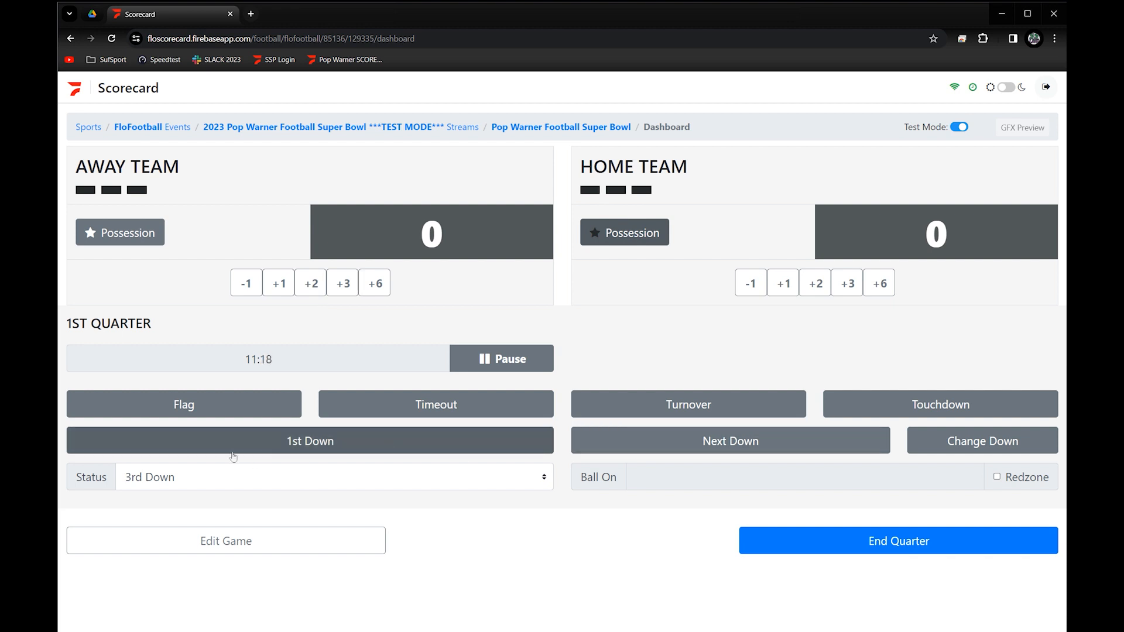
Change the game status to 4th Down and set it back to 1st Down for the new possession
left_click(189, 478)
left_click(234, 592)
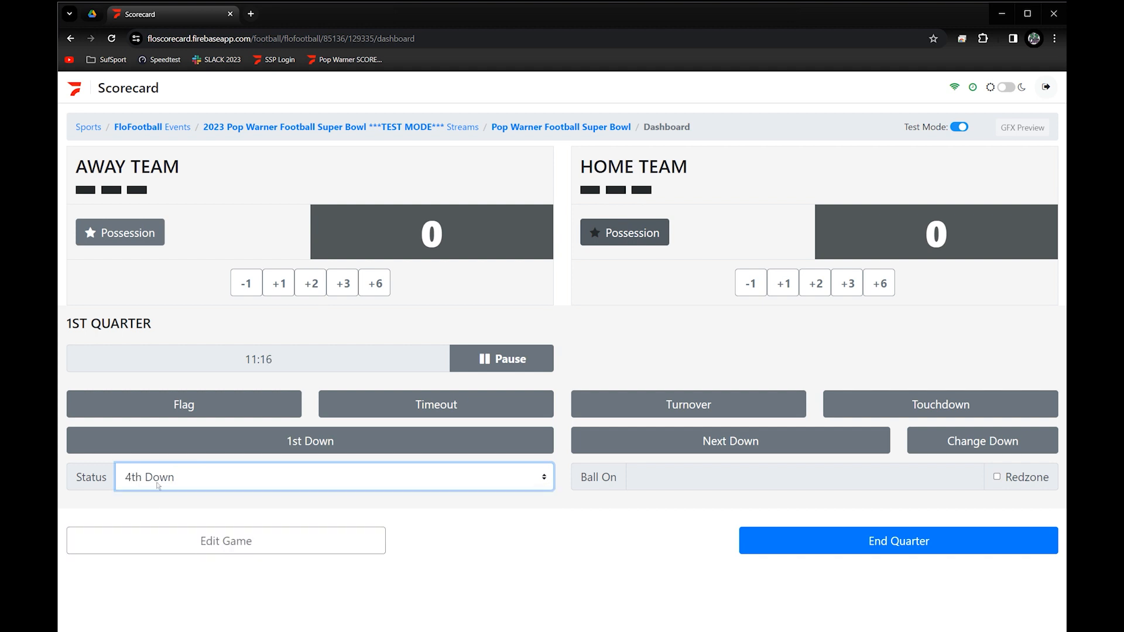
left_click(234, 478)
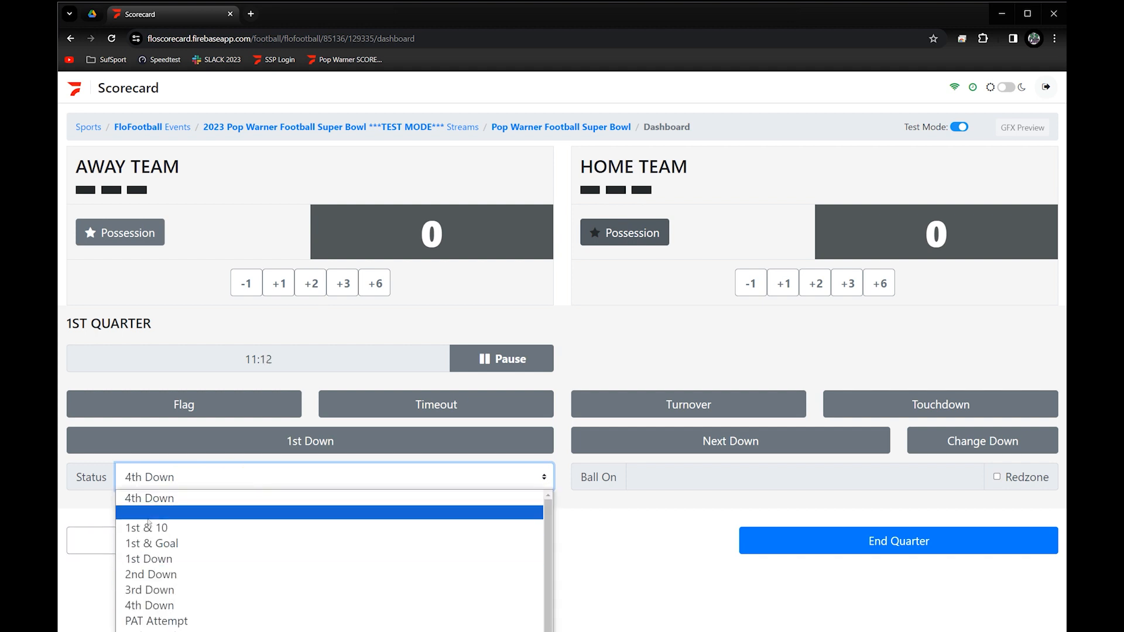
left_click(151, 558)
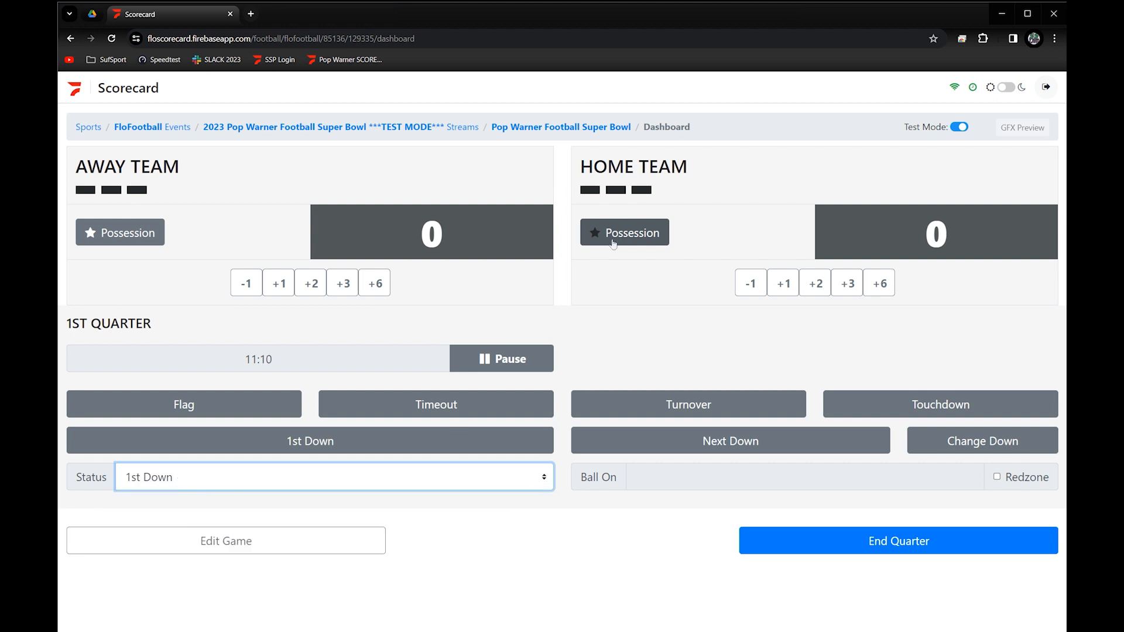
Switch possession from the away team to the home team
left_click_drag(581, 167, 670, 168)
left_click(595, 233)
left_click(116, 235)
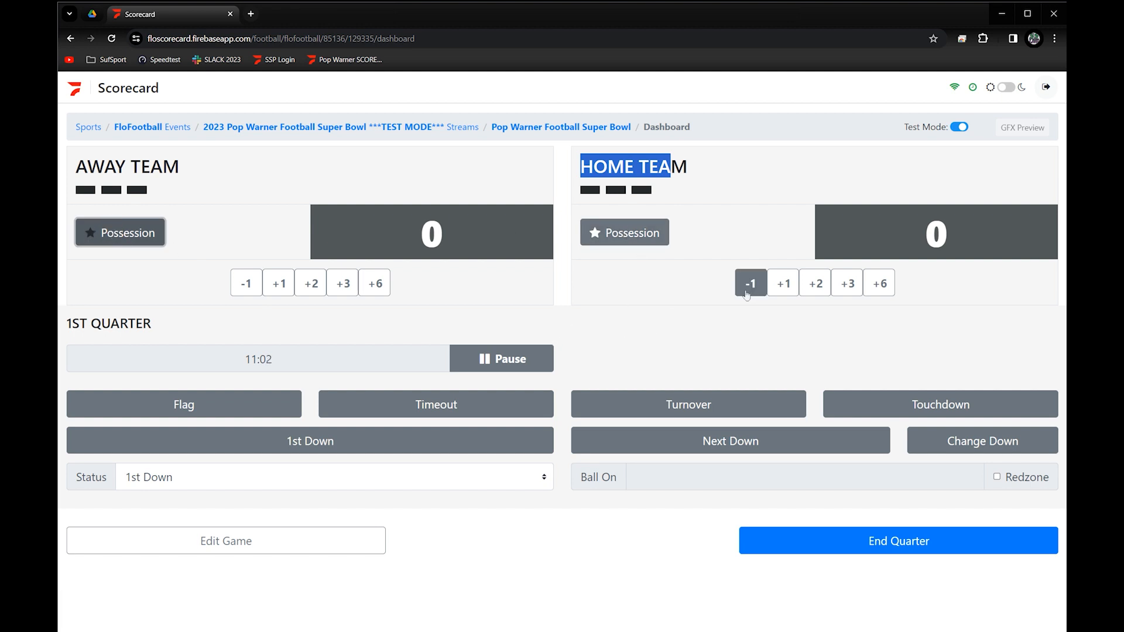
Add 6 points and 1 extra point to the home team's score, and reduce it point by point to 0
left_click(881, 285)
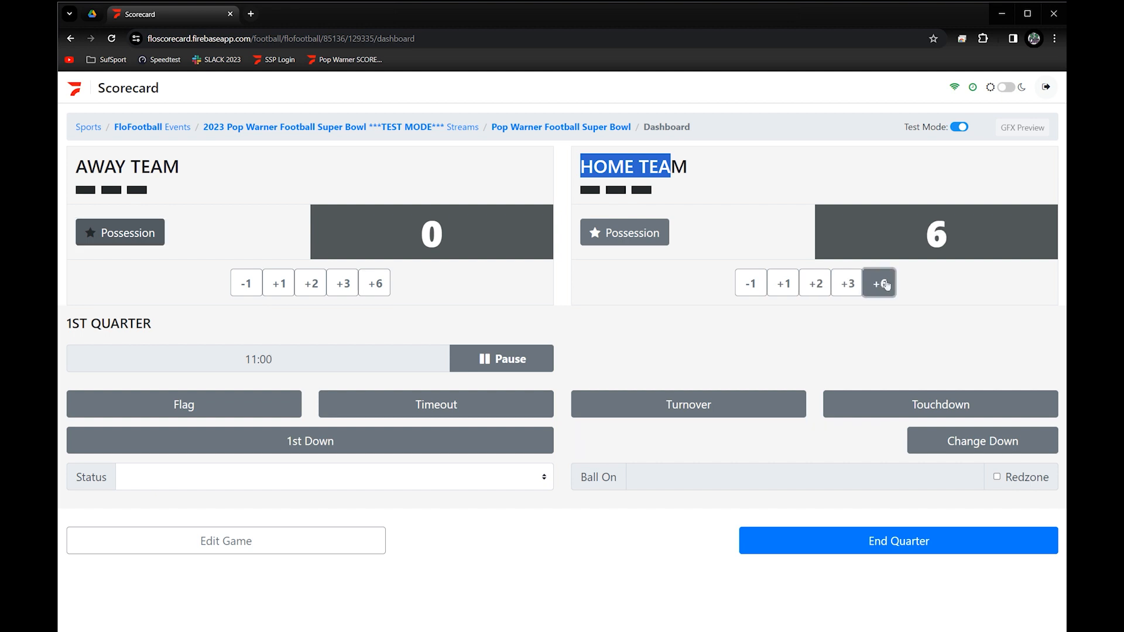
left_click(782, 285)
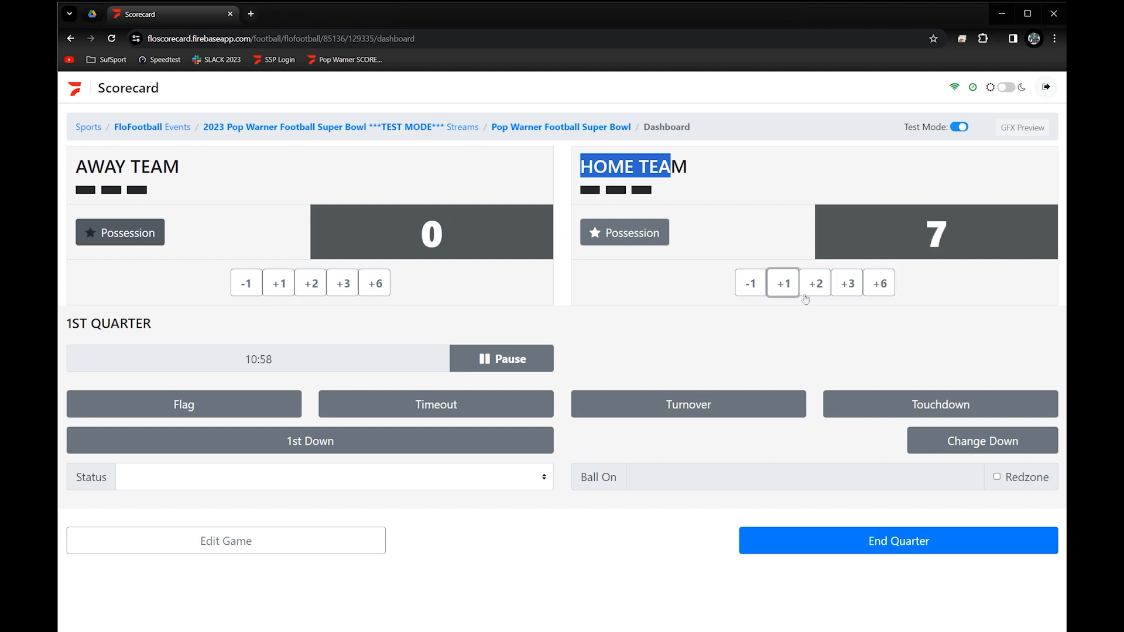
left_click(750, 285)
left_click(750, 284)
left_click(750, 284)
left_click(750, 285)
left_click(749, 284)
left_click(750, 285)
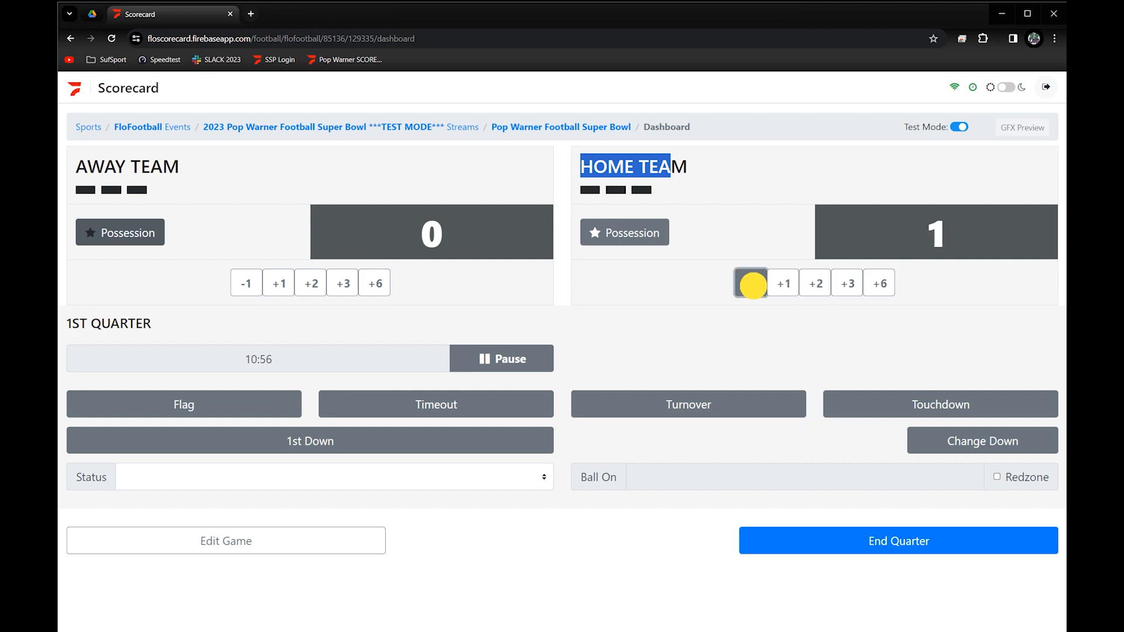
left_click(750, 285)
Pause the game clock and end the quarter with the End of 1st option
left_click(494, 358)
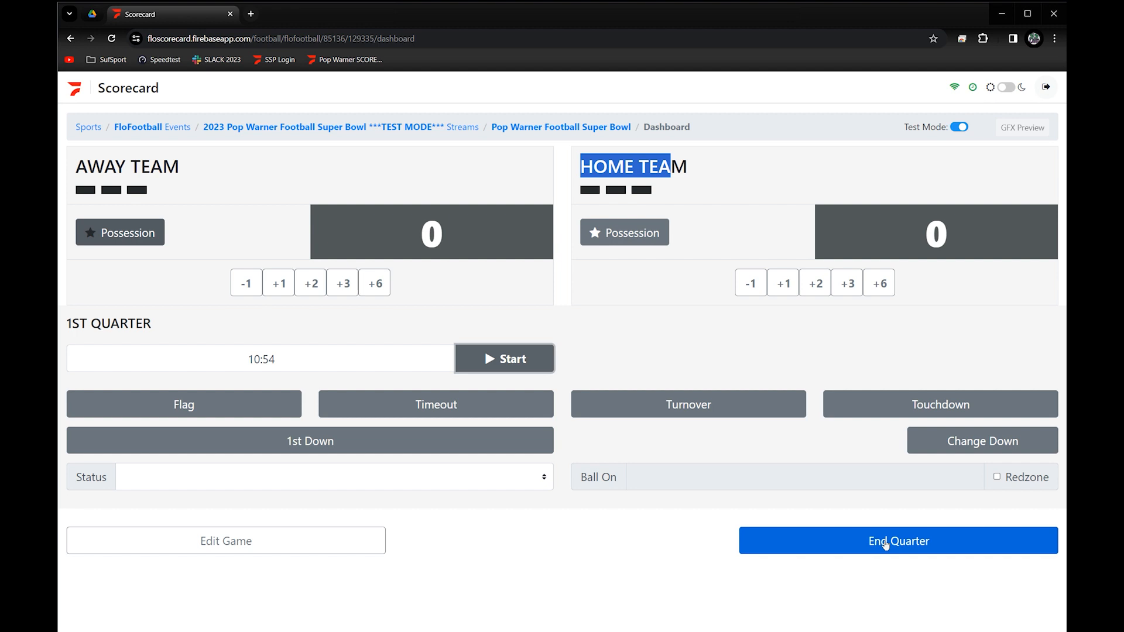
left_click(885, 543)
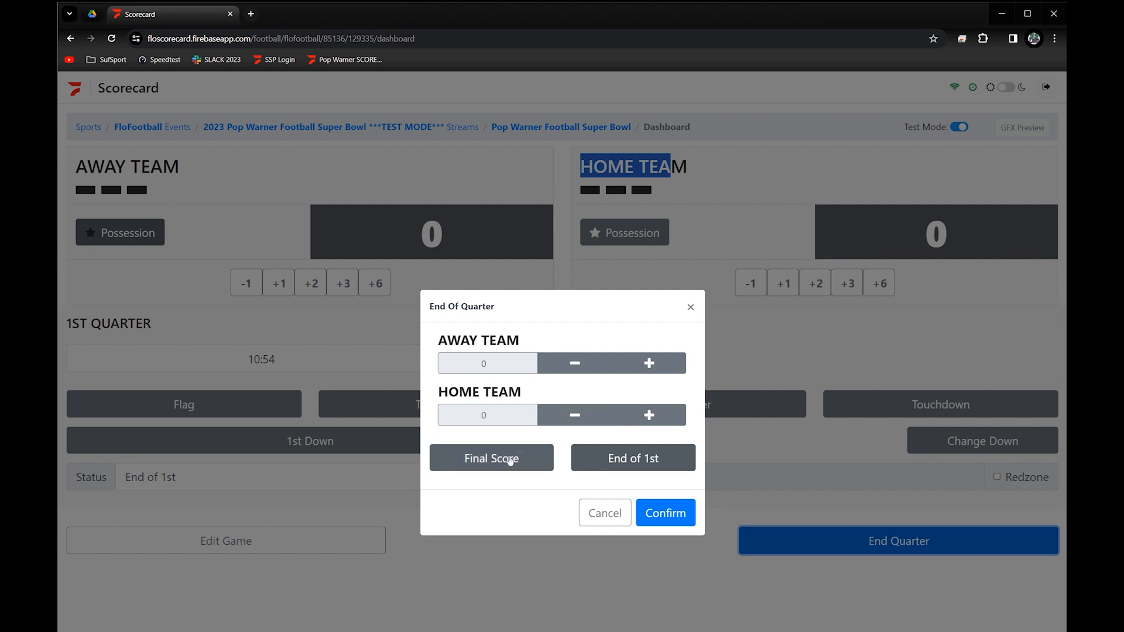
left_click(645, 457)
left_click(665, 512)
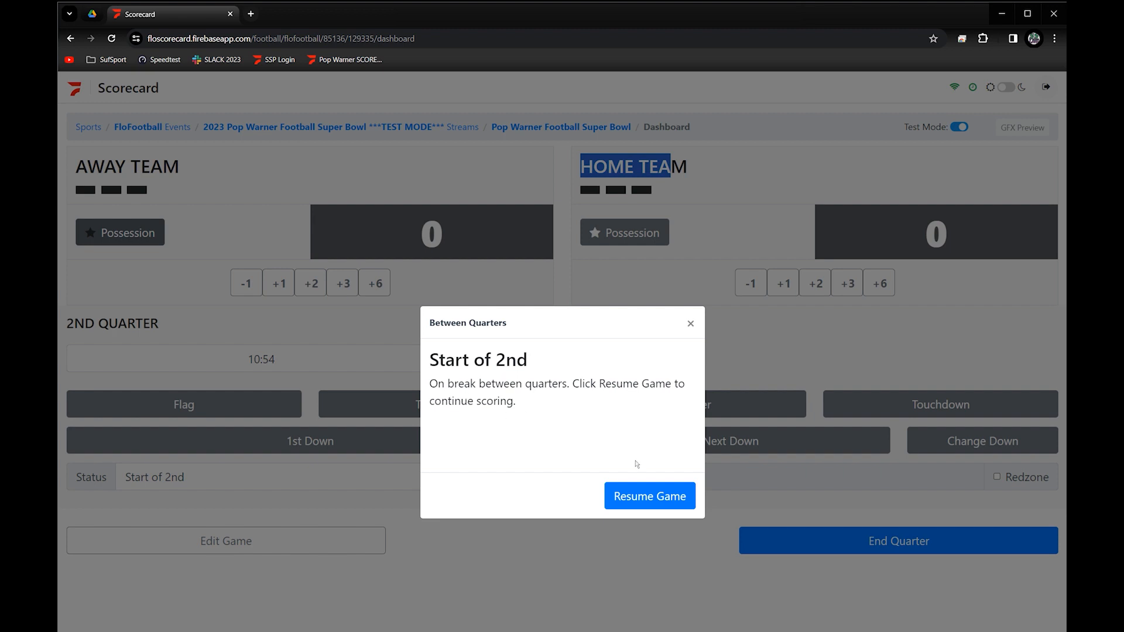
Resume the game from the between-quarters break and start the 2nd quarter clock
left_click_drag(528, 365, 436, 358)
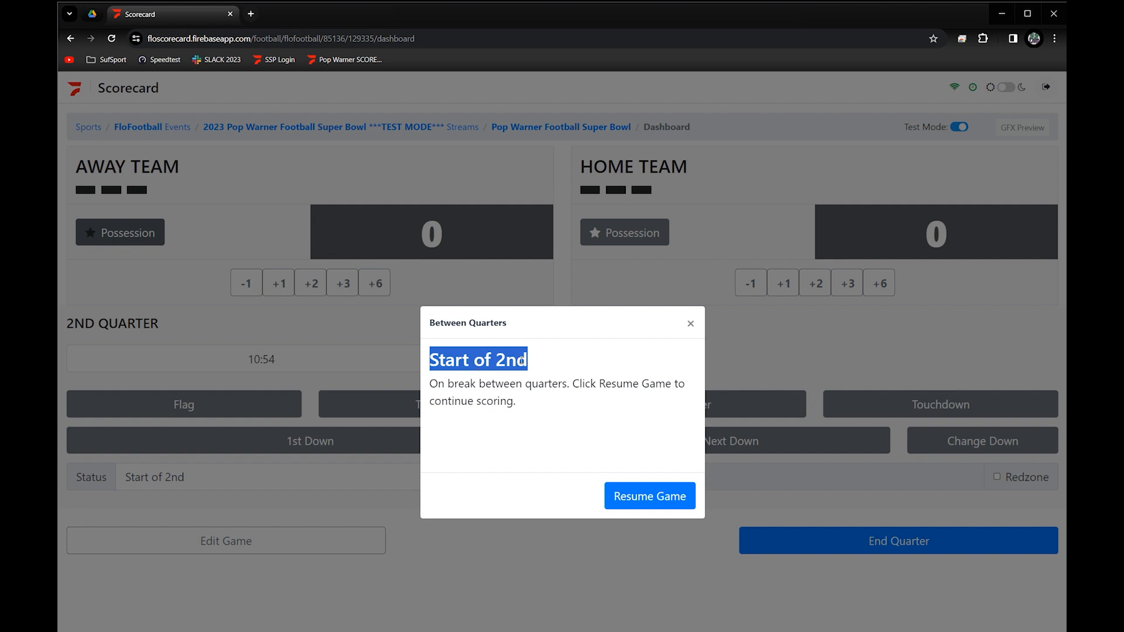
left_click(655, 497)
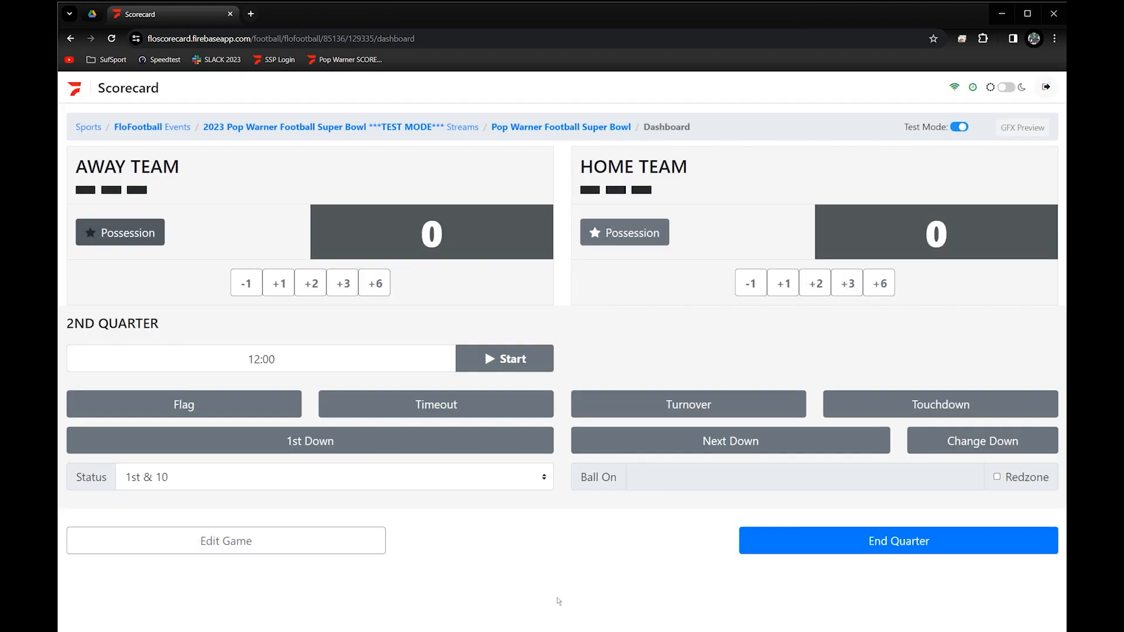
left_click(511, 358)
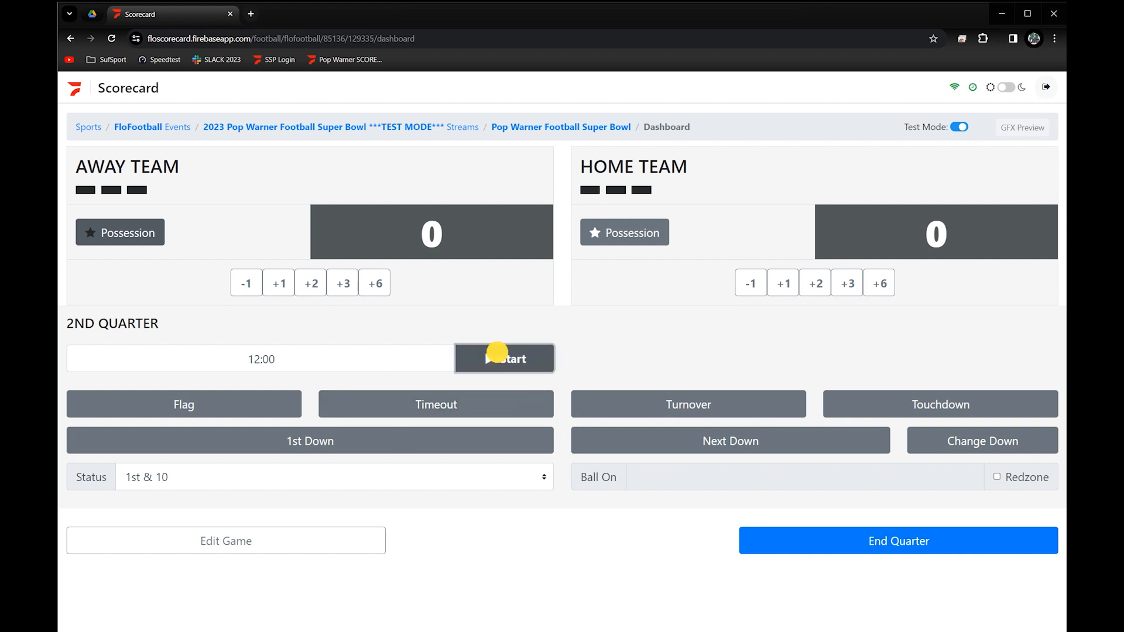
Turn on the away team's possession and set the 2nd quarter status to 1st Down
left_click(134, 234)
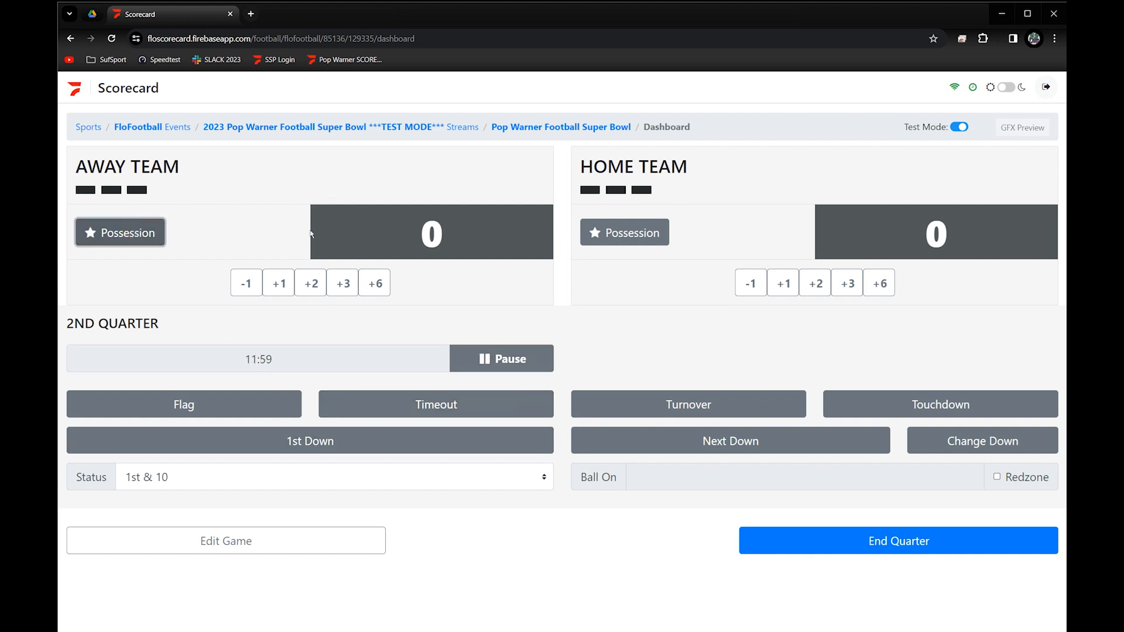
left_click(206, 476)
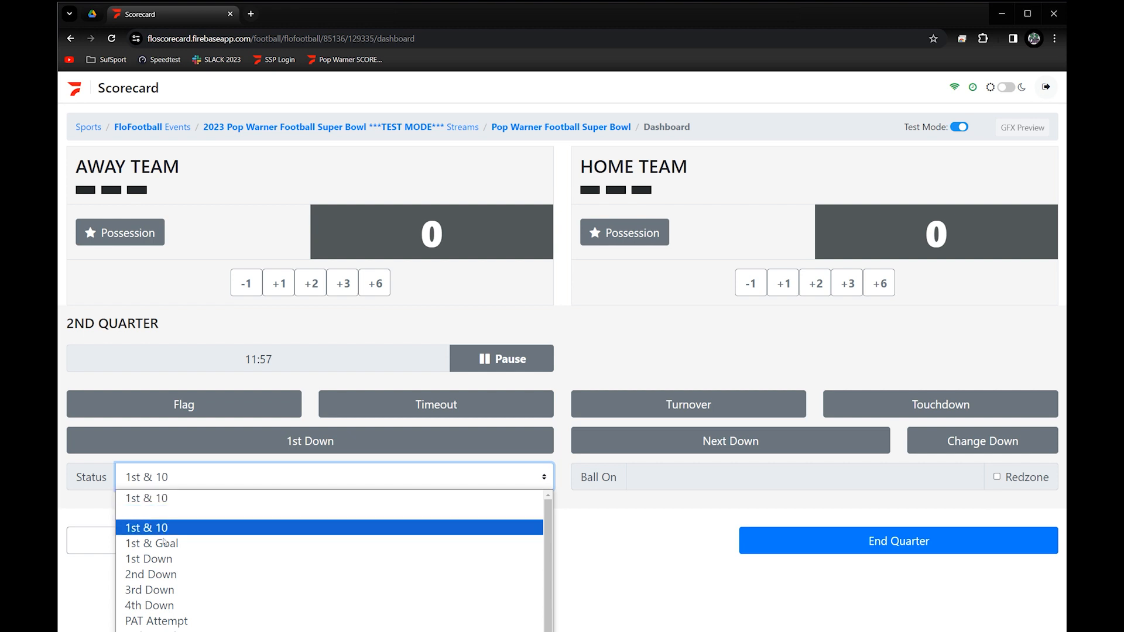
left_click(159, 559)
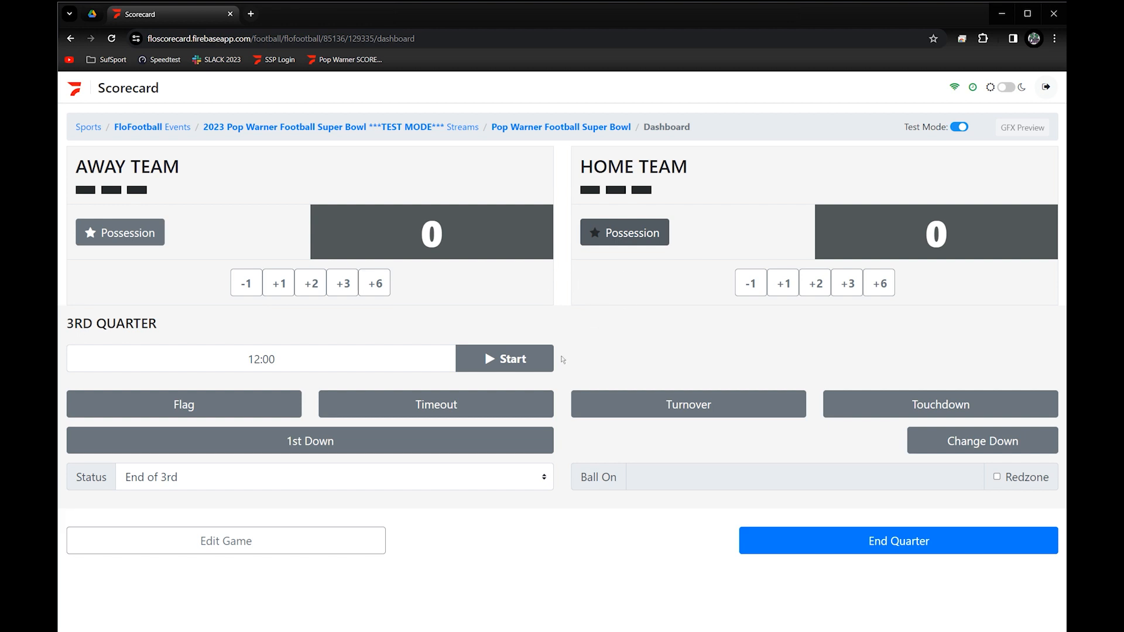
Set the 3rd quarter status to 1st Down and record an Interception turnover
left_click(223, 477)
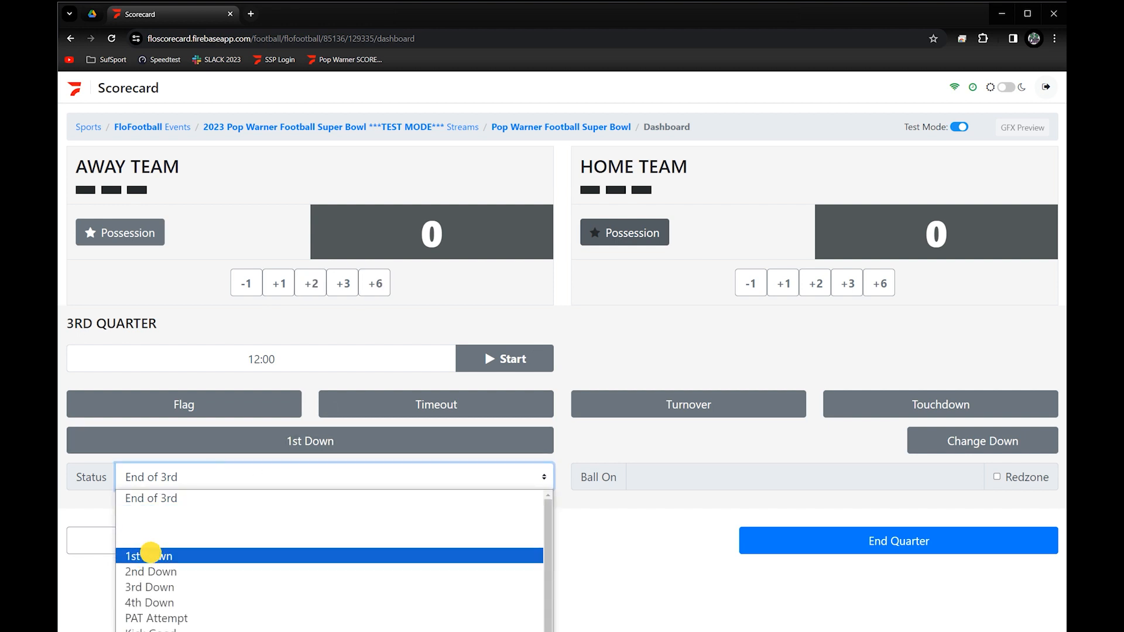
left_click(150, 555)
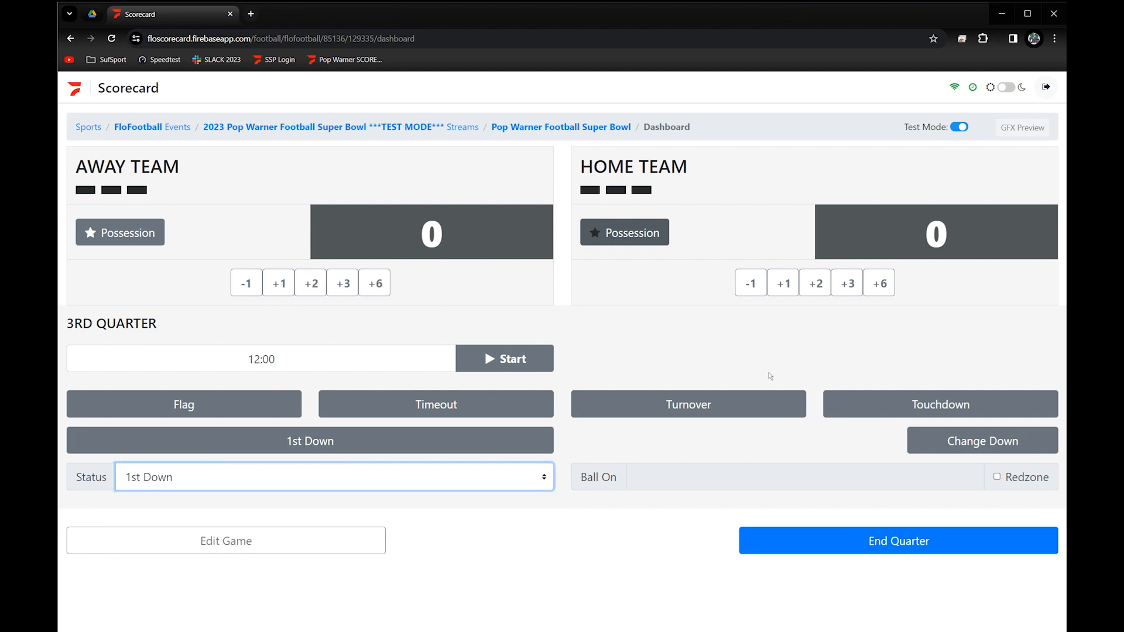
left_click(717, 410)
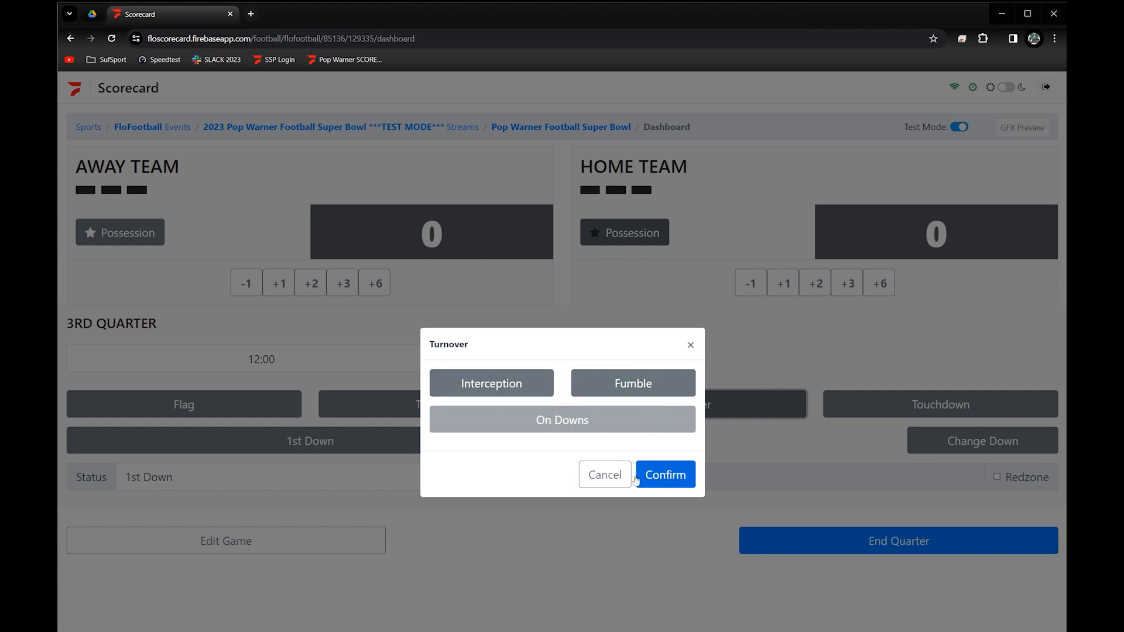
left_click(515, 391)
left_click(638, 472)
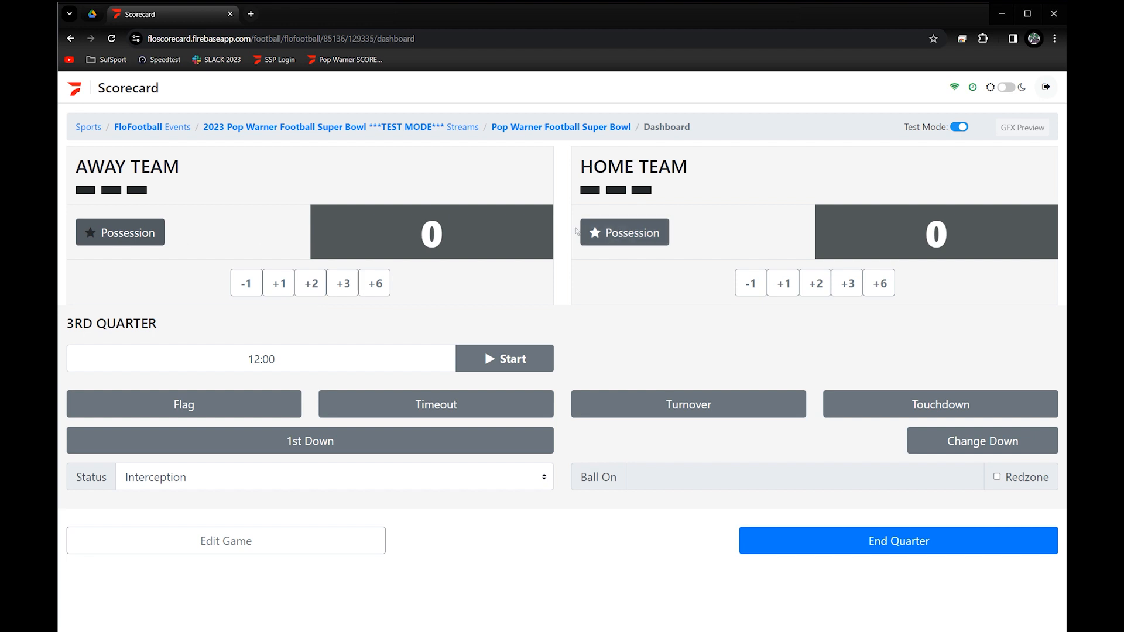
Return possession to the away team and record an away team touchdown, resuming play
left_click(150, 230)
left_click(620, 231)
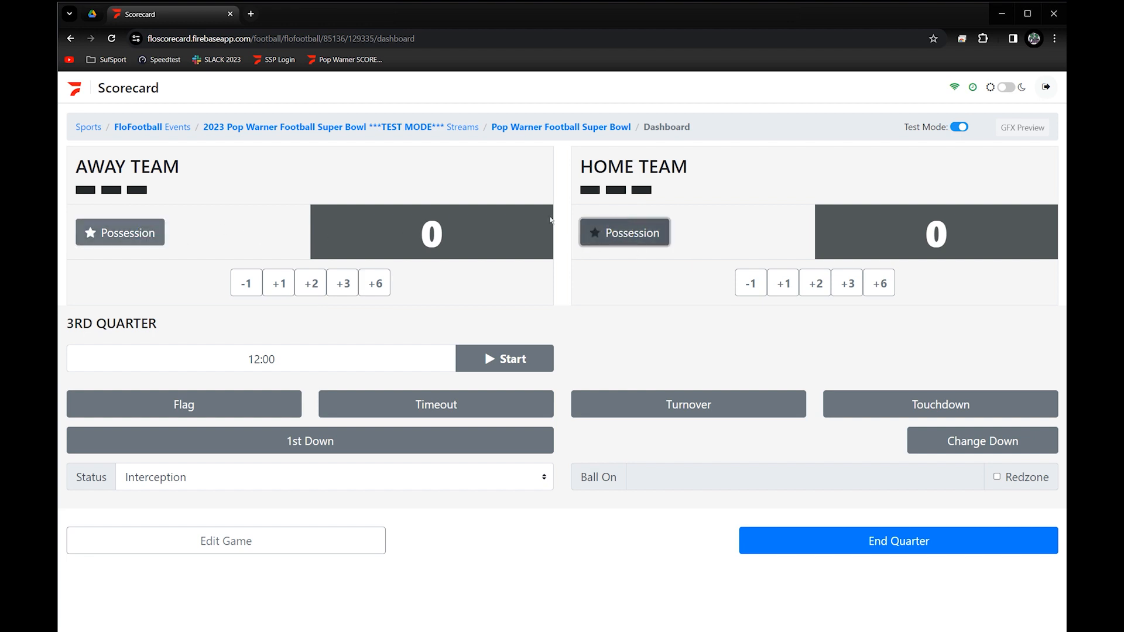
left_click(964, 405)
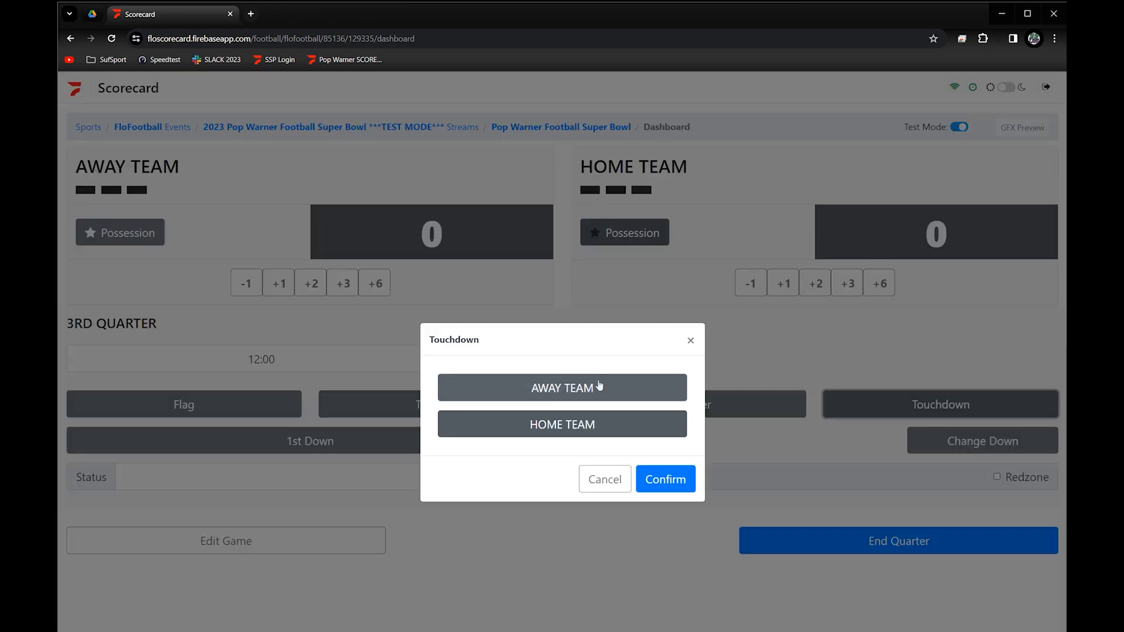
left_click(552, 392)
left_click(667, 486)
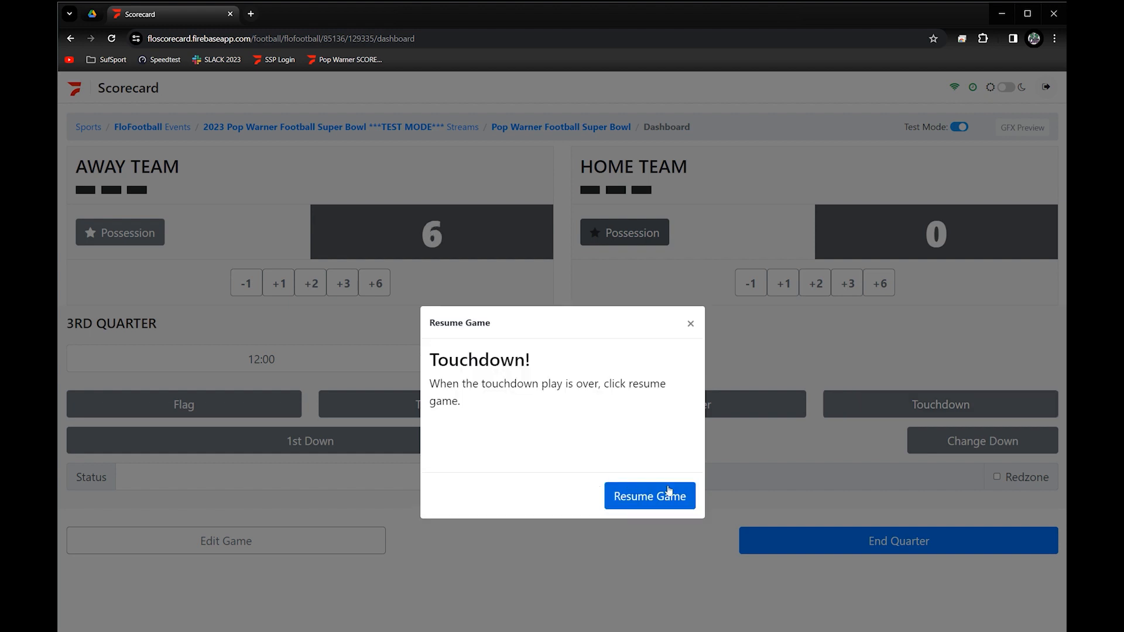
left_click(652, 492)
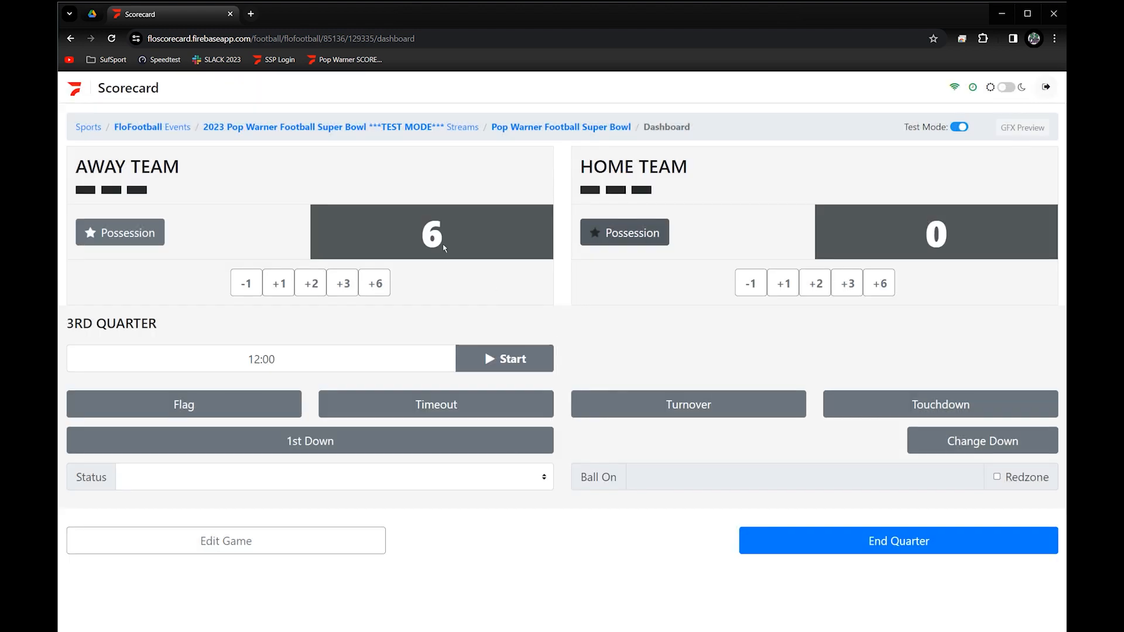
Add a 1-point conversion to the away team's score and replace it with a 2-point conversion
left_click(278, 283)
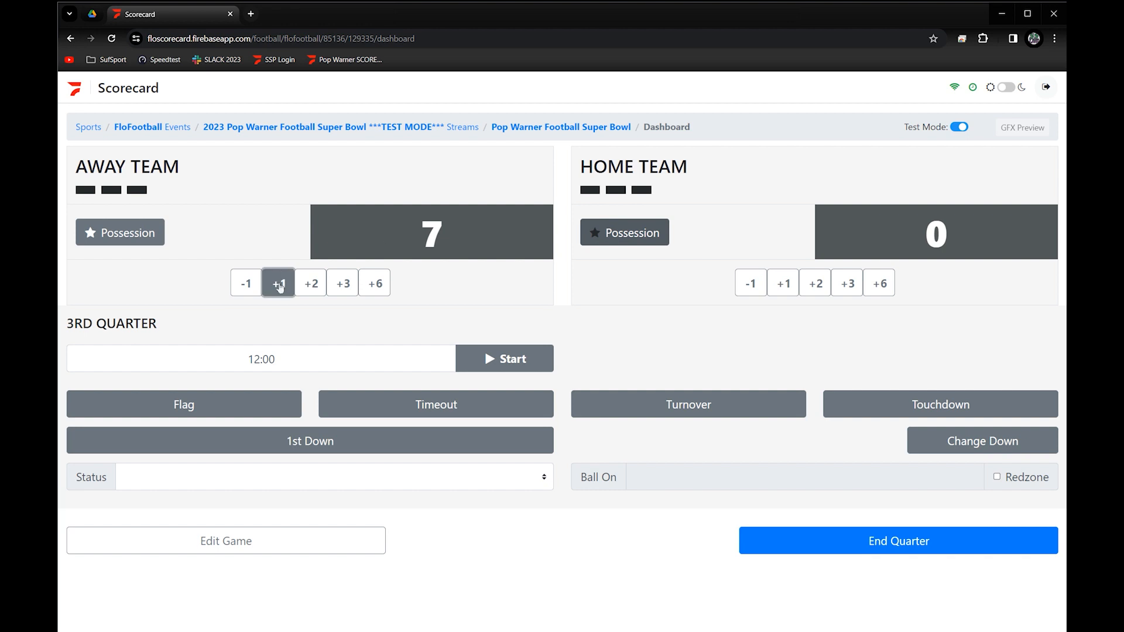
left_click(245, 283)
left_click(298, 287)
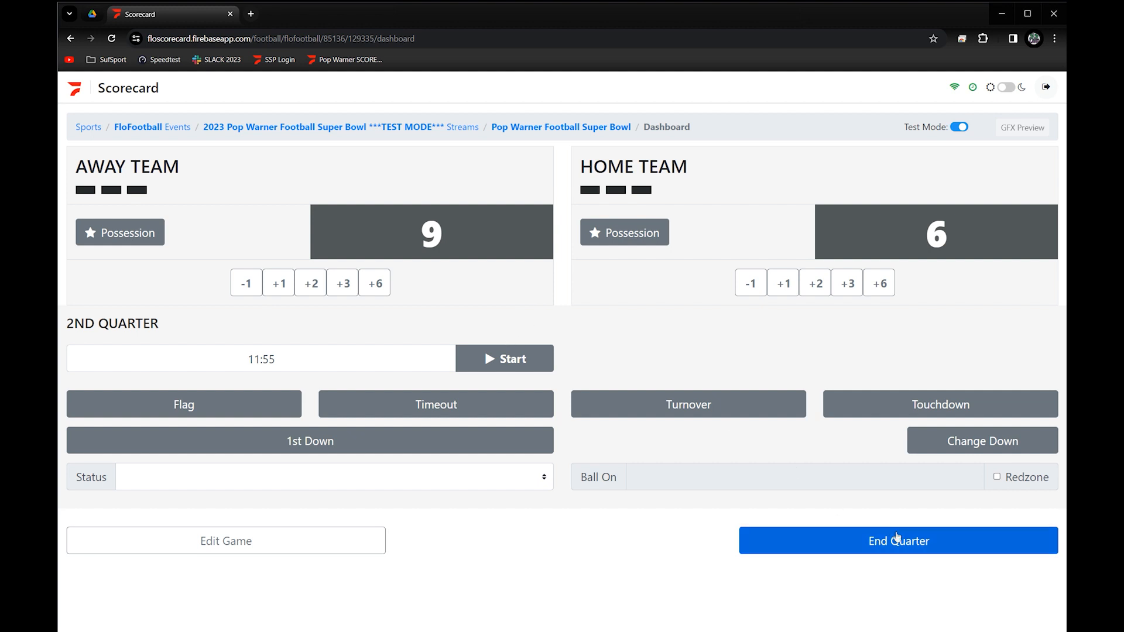
Close the 2nd quarter with the Final Score option and end the game
left_click_drag(241, 359, 279, 358)
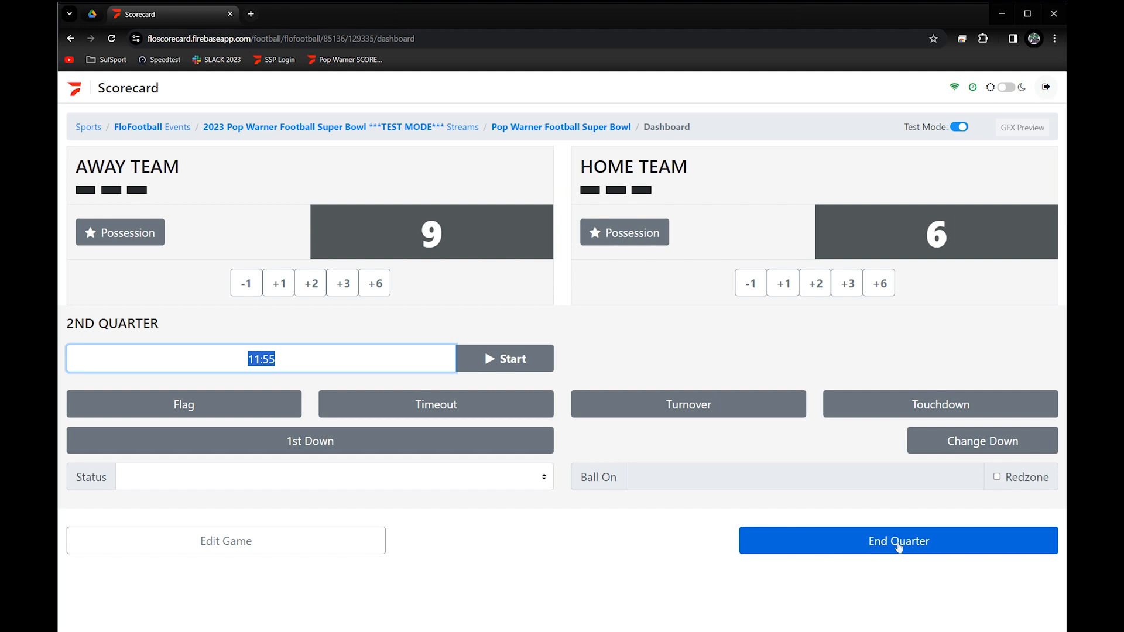
left_click(894, 540)
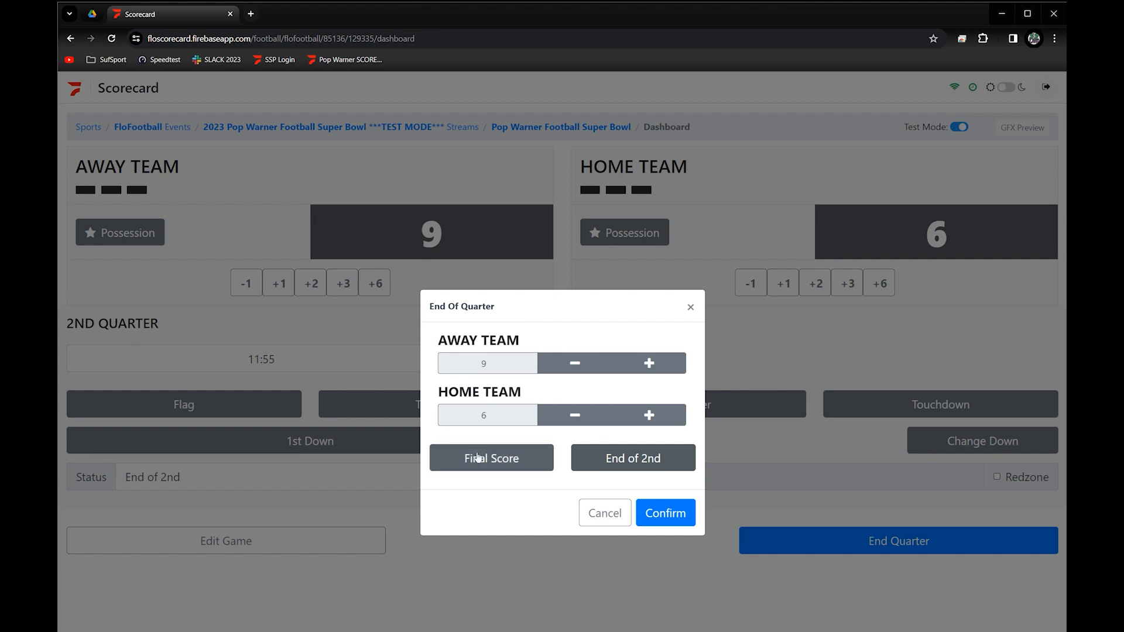
left_click(661, 508)
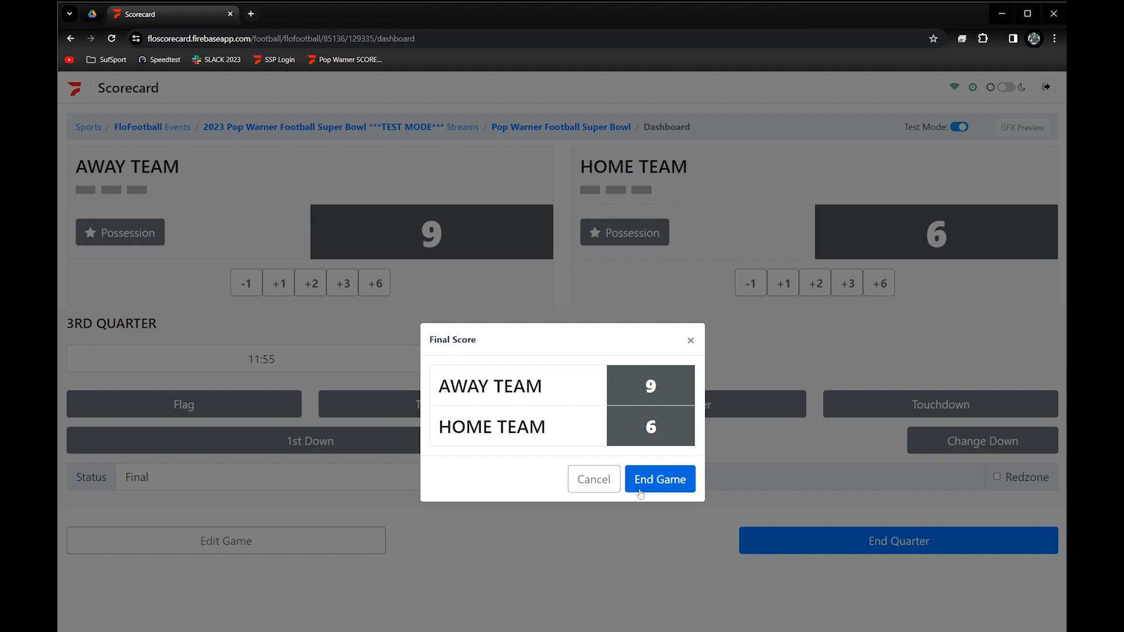
left_click(654, 474)
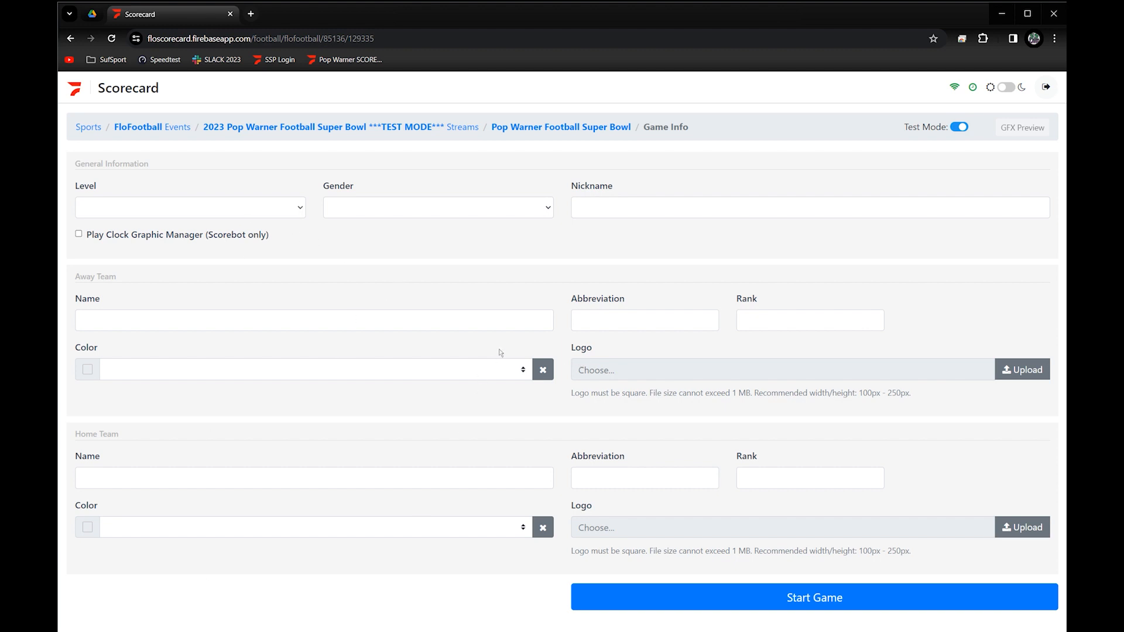
Try to start a new game with the game information left blank
left_click(813, 598)
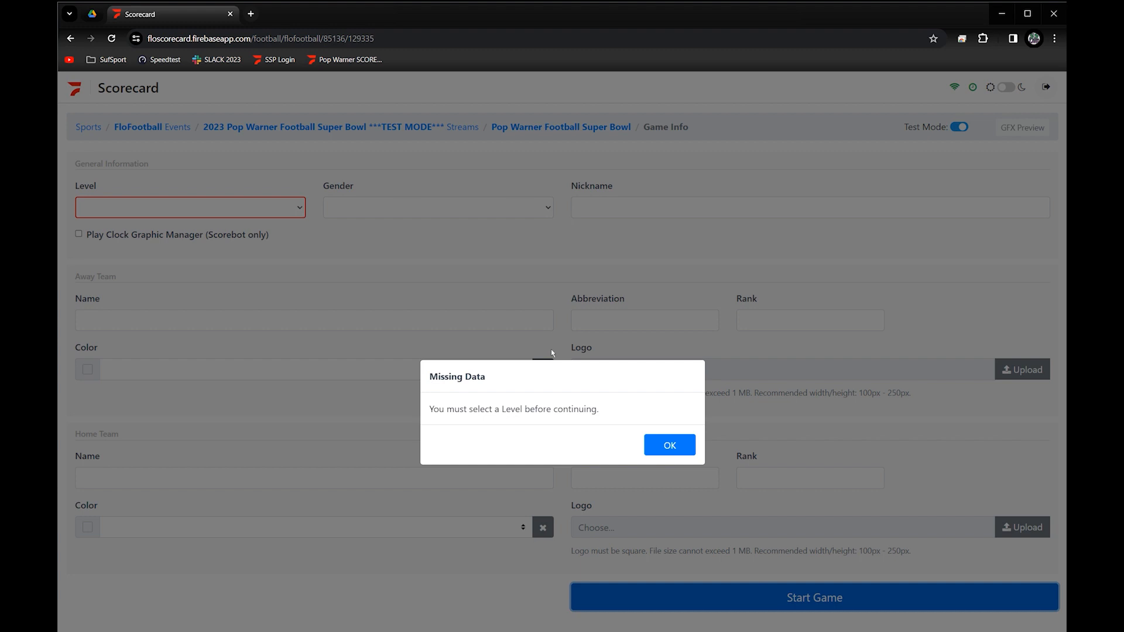
left_click(650, 449)
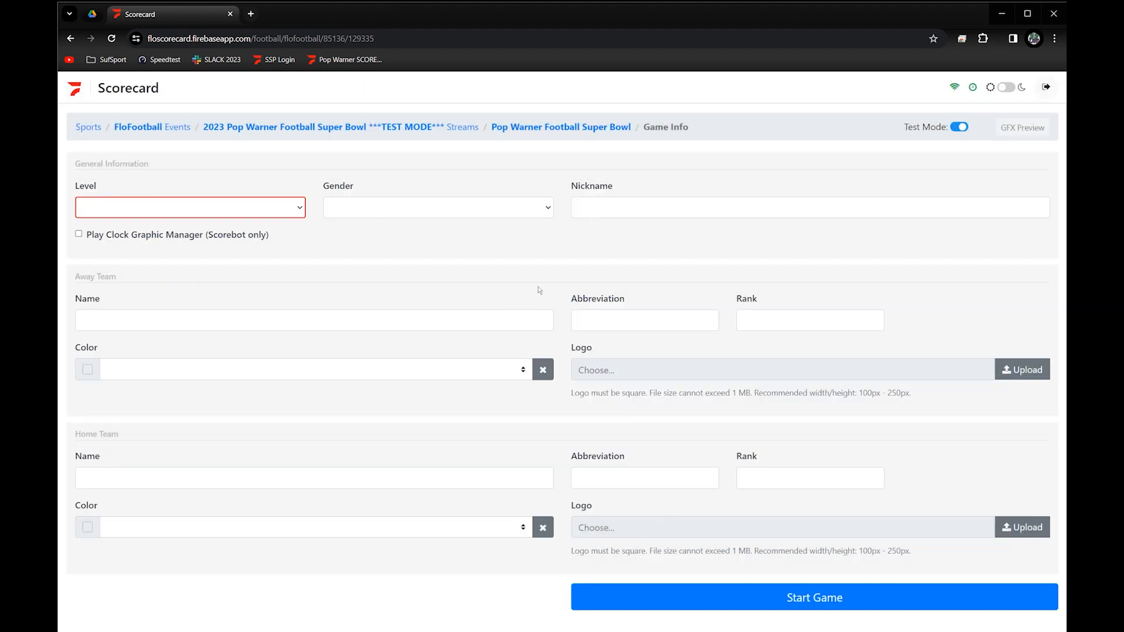